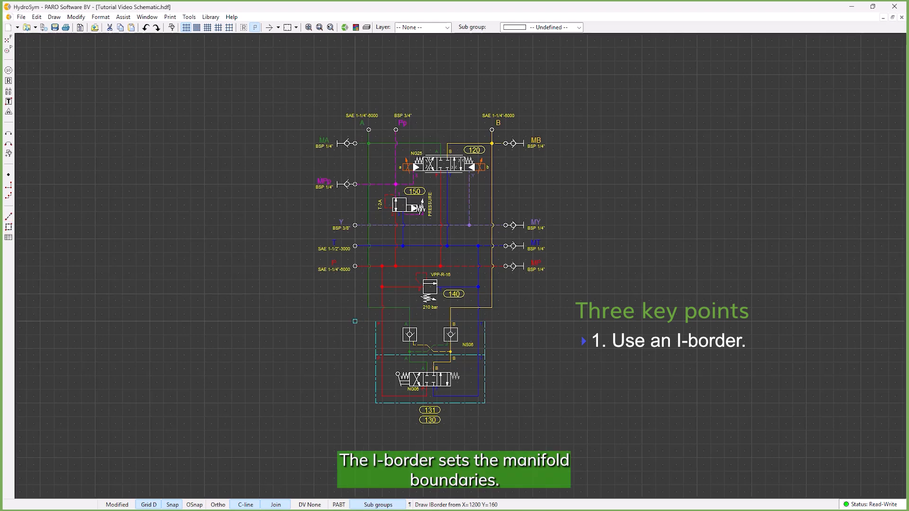
- Finish the I-border around the main manifold circuit so its edges run through the ports, and select the border
{"action": "left_click", "coordinate": [506, 129]}
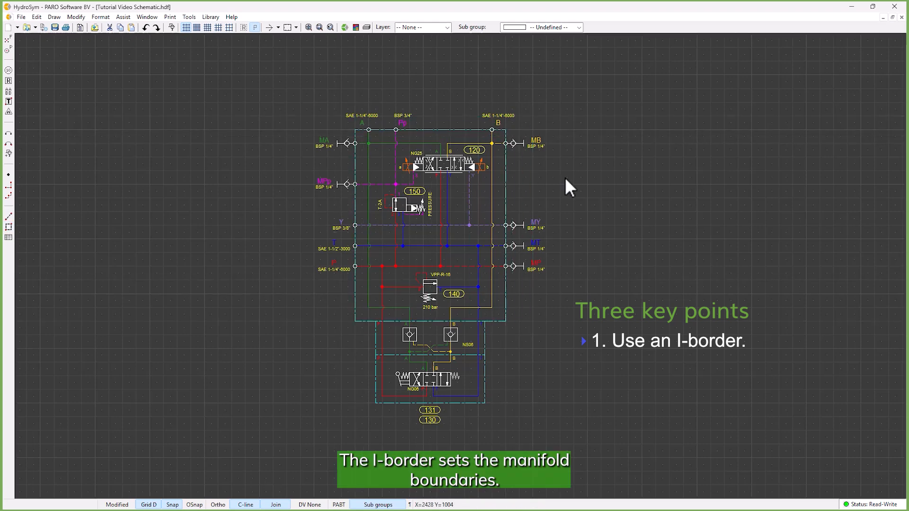
{"action": "left_click_drag", "start_coordinate": [553, 188], "coordinate": [503, 167]}
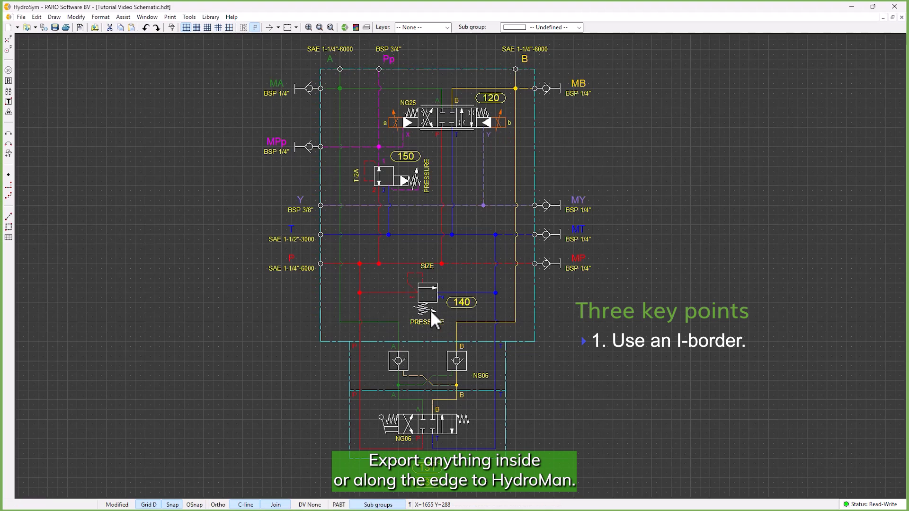
- Replace the generic relief valve symbol of item 140 with the Argo-Hytos component VPP-R-16 and review its component properties
{"action": "double_click", "coordinate": [425, 309]}
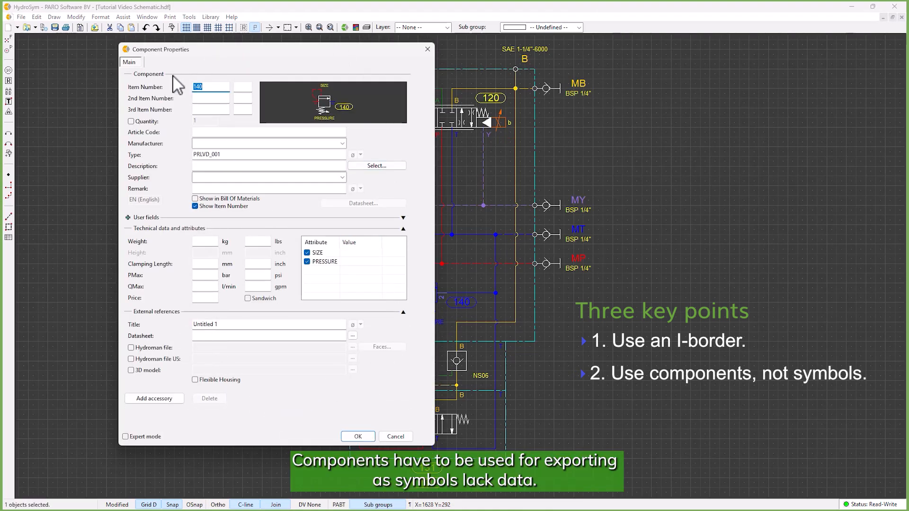
{"action": "left_click", "coordinate": [408, 435]}
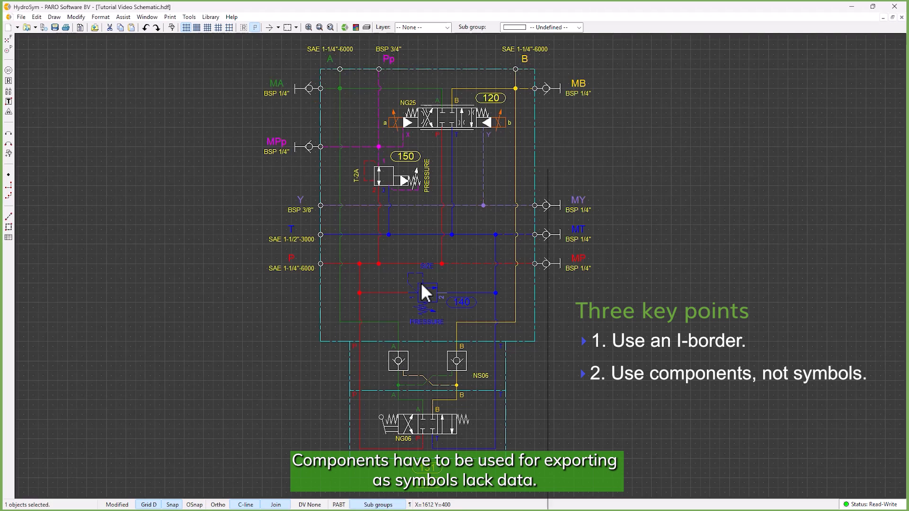
{"action": "right_click", "coordinate": [424, 289]}
{"action": "mouse_move", "coordinate": [531, 206]}
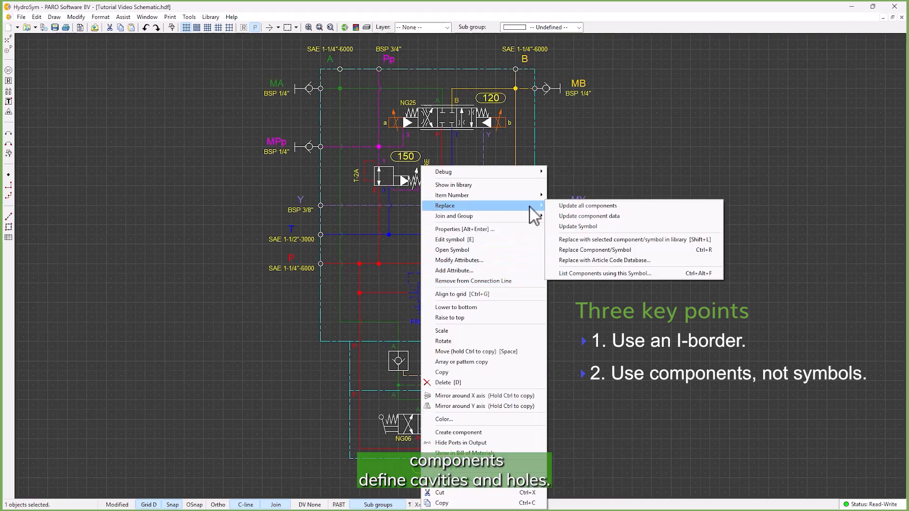
{"action": "left_click", "coordinate": [597, 252]}
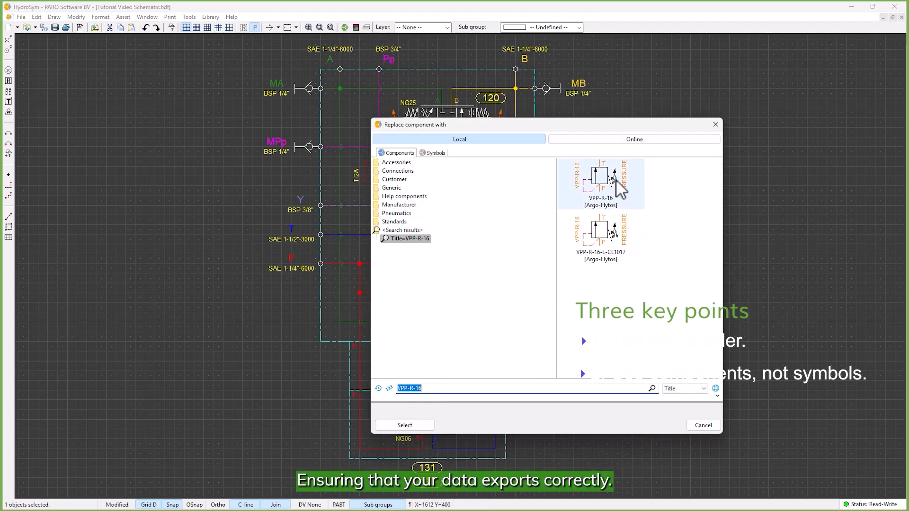
{"action": "double_click", "coordinate": [595, 189]}
{"action": "double_click", "coordinate": [419, 307]}
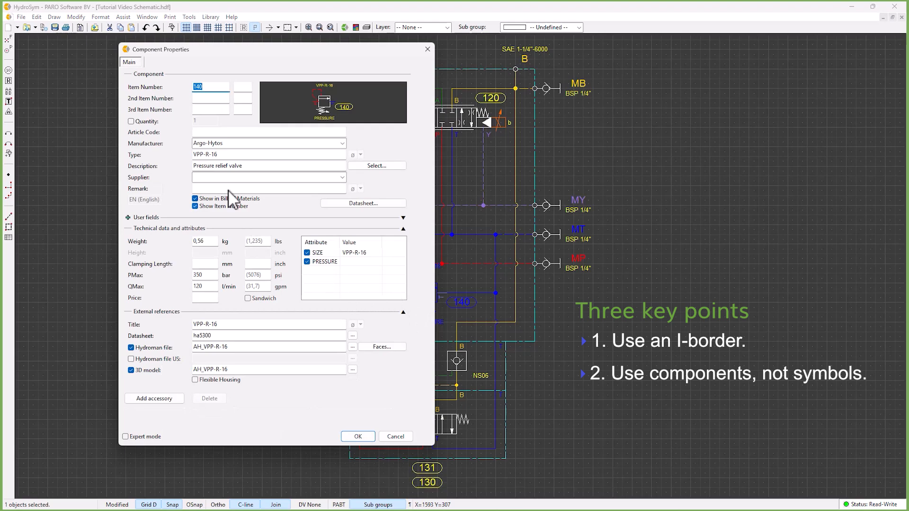
{"action": "left_click", "coordinate": [353, 436]}
- Switch the colour display to main groups and back to sub groups, and assign sub group B1 to port B's connection line
{"action": "left_click", "coordinate": [378, 505]}
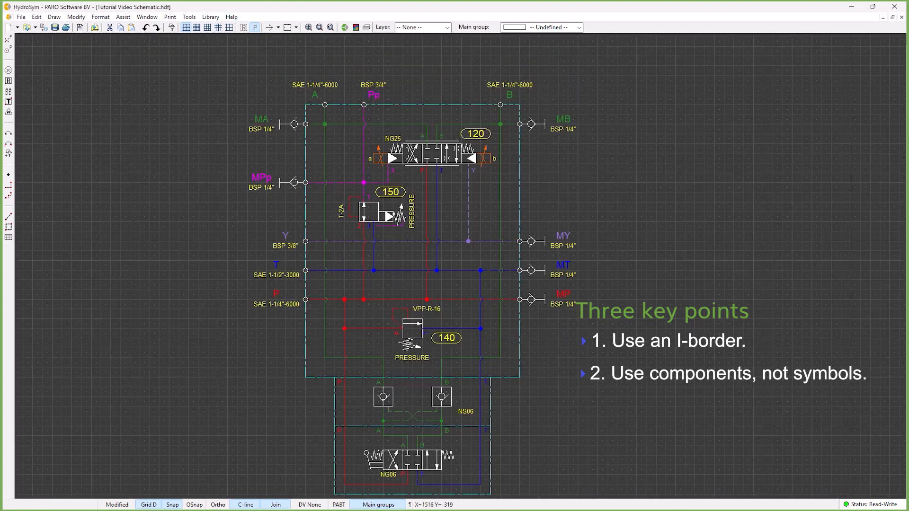
{"action": "left_click", "coordinate": [370, 504]}
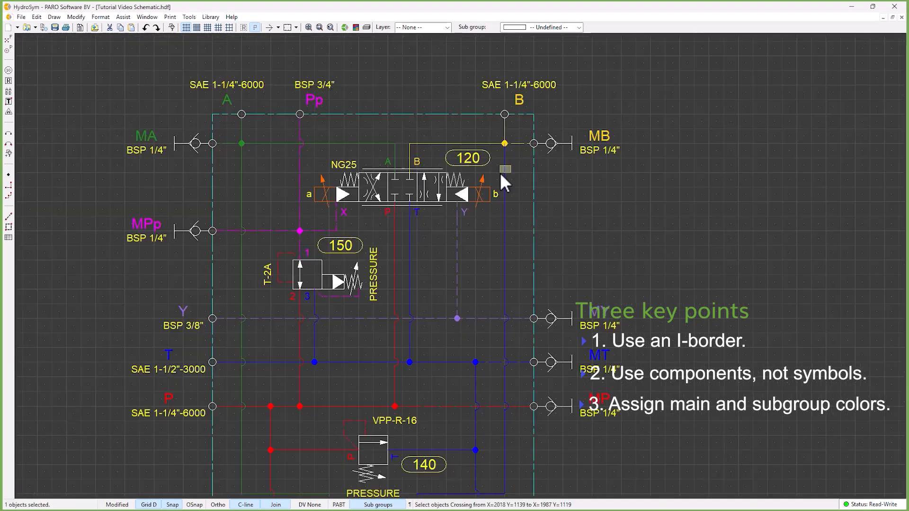
{"action": "right_click", "coordinate": [500, 172]}
{"action": "mouse_move", "coordinate": [592, 380]}
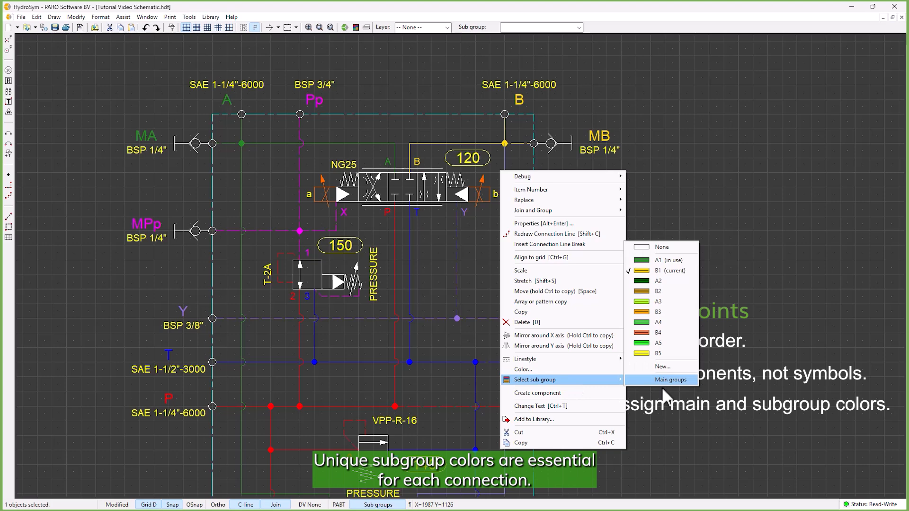
{"action": "left_click", "coordinate": [678, 269]}
- Examine the connection lines at ports A and B to compare their group colours
{"action": "scroll", "coordinate": [461, 204], "scroll_direction": "down", "scroll_amount": 1}
{"action": "left_click", "coordinate": [352, 165]}
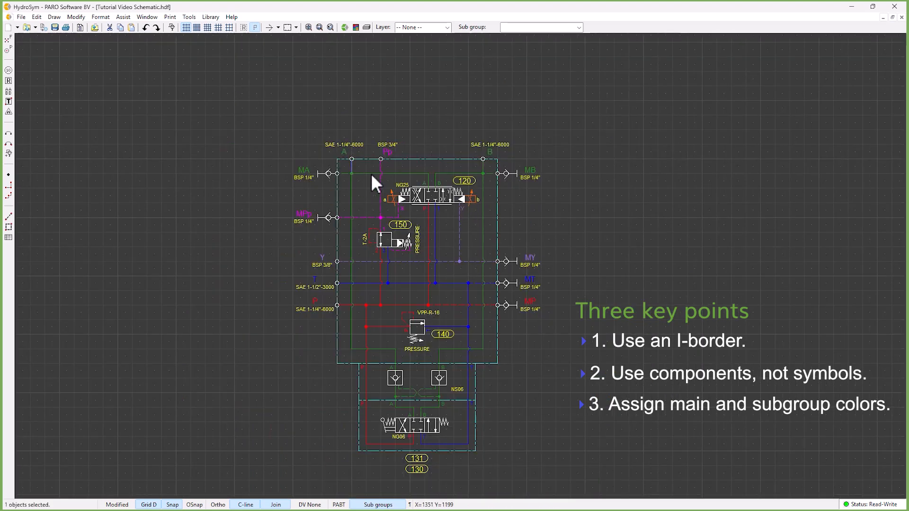
{"action": "left_click", "coordinate": [487, 165]}
{"action": "left_click_drag", "start_coordinate": [485, 167], "coordinate": [468, 166]}
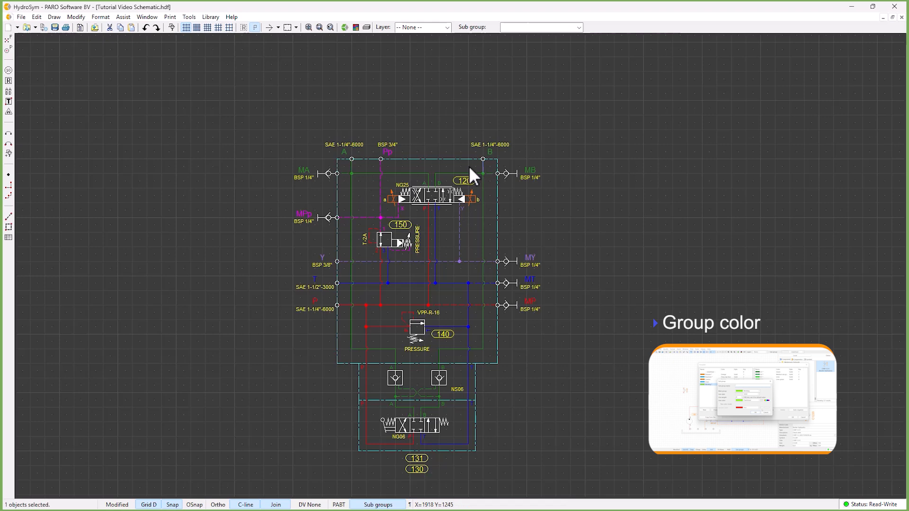
{"action": "left_click", "coordinate": [470, 171]}
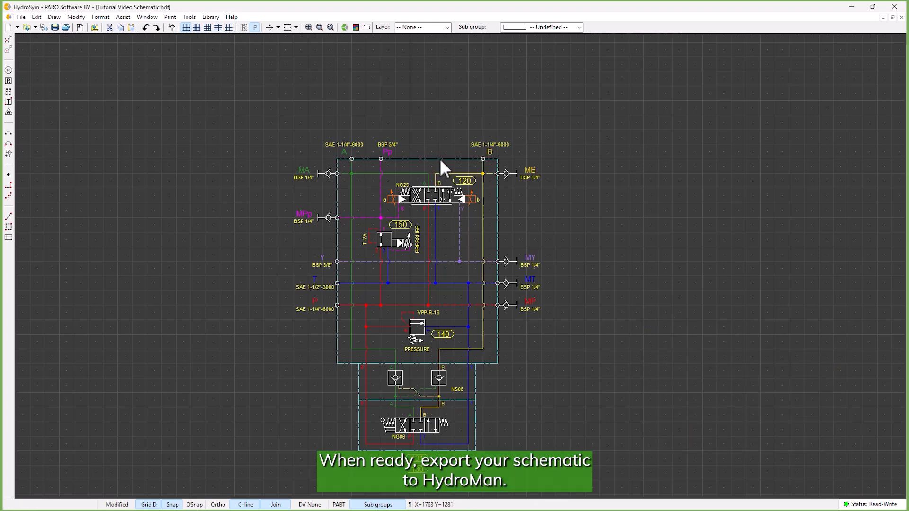
- Create the HydroMan file Tutorial Video Schematic.mnf from the I-border, using the PARO Engineering Layout EU.mnf template and metric units
{"action": "left_click", "coordinate": [440, 157]}
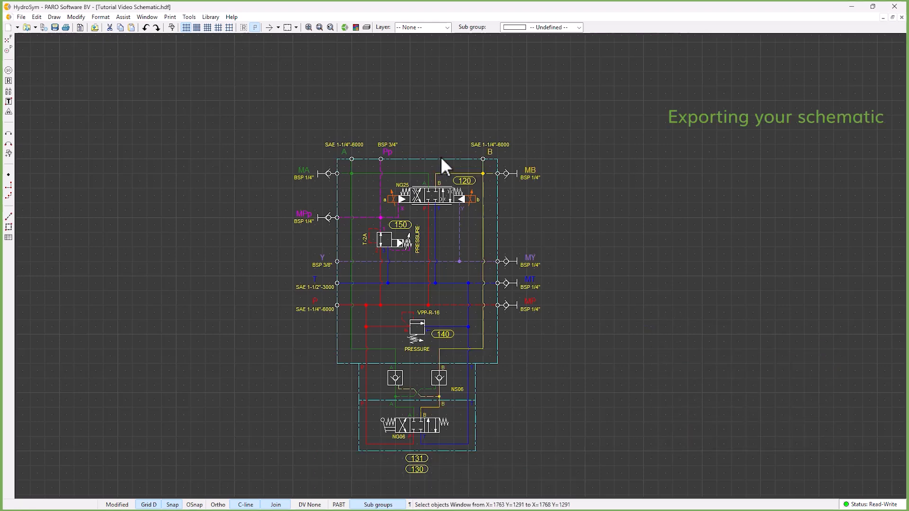
{"action": "left_click", "coordinate": [434, 156]}
{"action": "right_click", "coordinate": [435, 162]}
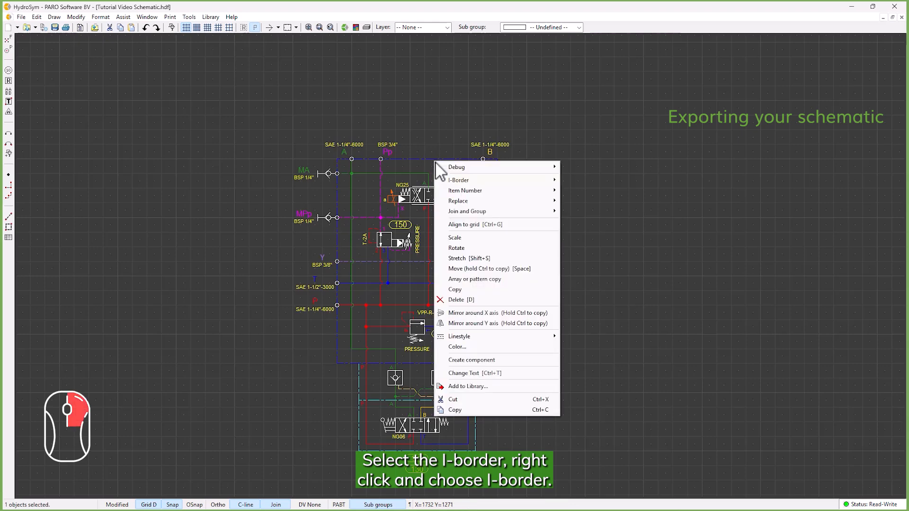
{"action": "mouse_move", "coordinate": [557, 182]}
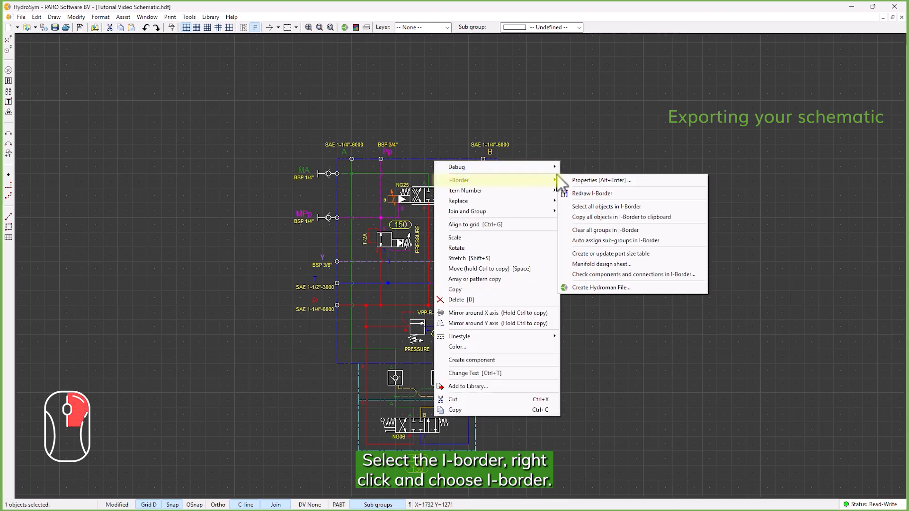
{"action": "left_click", "coordinate": [613, 288]}
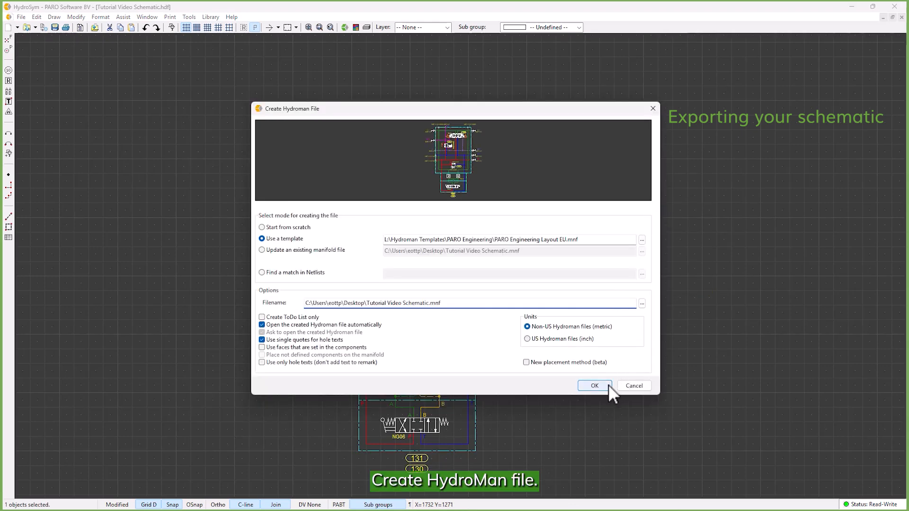
{"action": "left_click", "coordinate": [624, 386]}
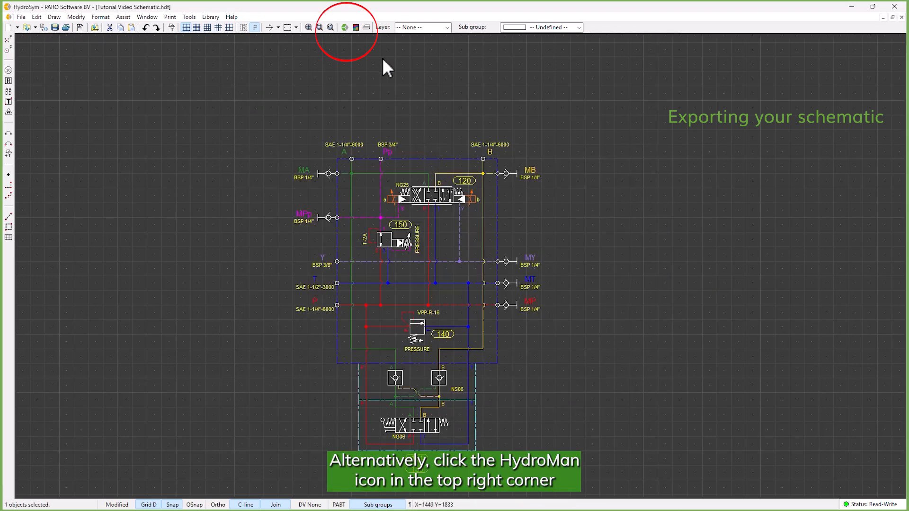
{"action": "left_click", "coordinate": [347, 27]}
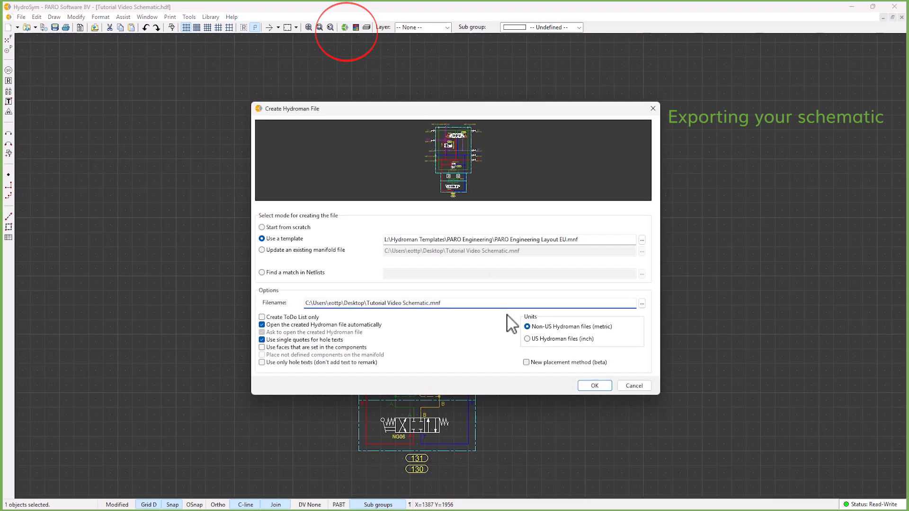
{"action": "left_click", "coordinate": [594, 385]}
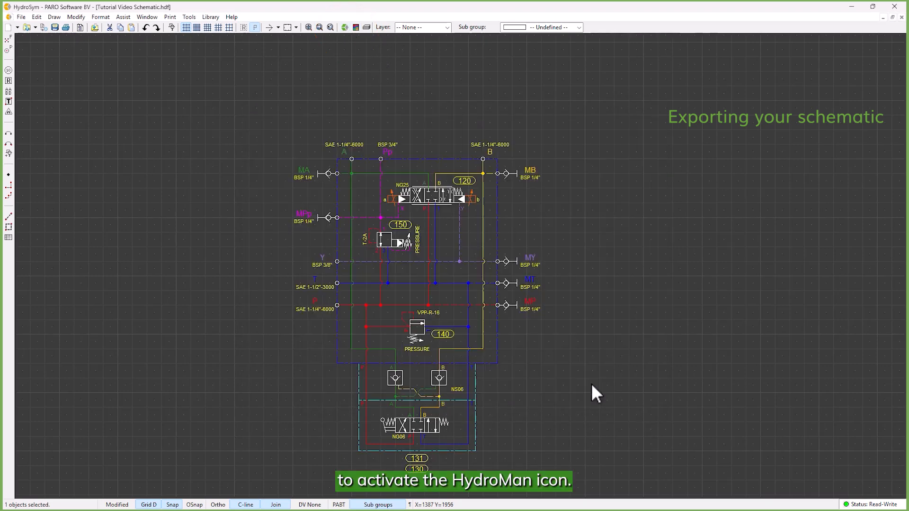
- Make sure the miscellaneous preference "Hydroman is available on this pc" is enabled and save the preferences
{"action": "left_click", "coordinate": [189, 17]}
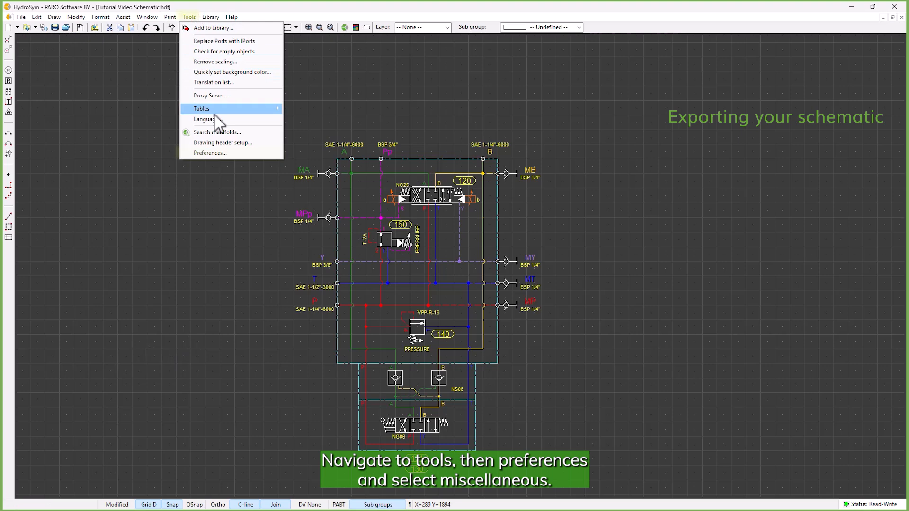
{"action": "left_click", "coordinate": [217, 153]}
{"action": "left_click", "coordinate": [286, 89]}
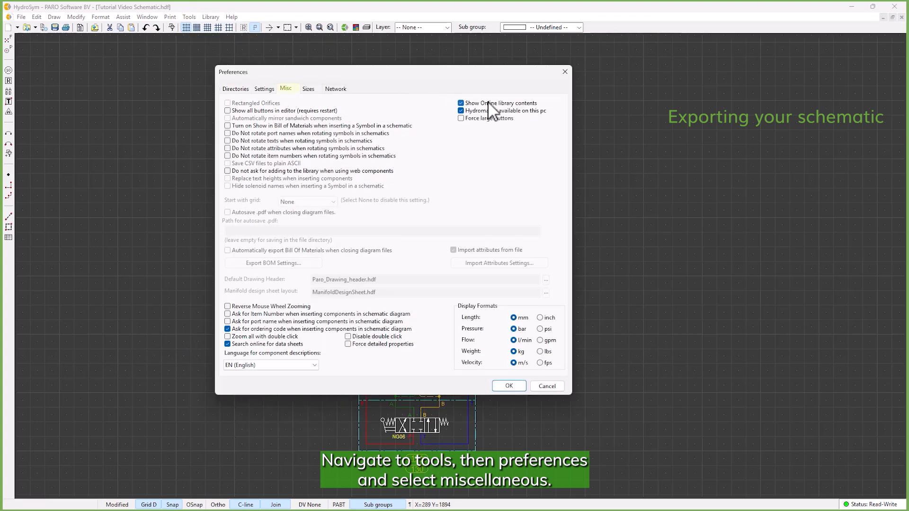
{"action": "left_click", "coordinate": [502, 112]}
{"action": "left_click", "coordinate": [501, 112]}
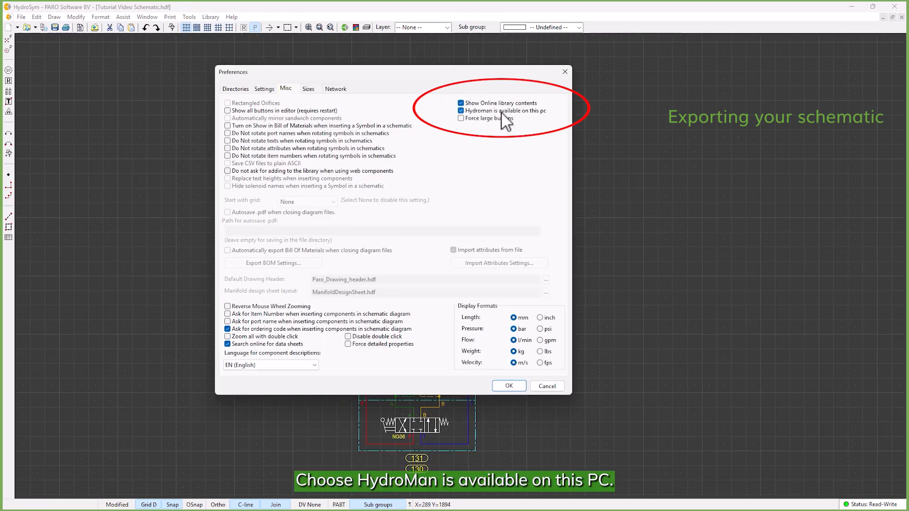
{"action": "left_click", "coordinate": [505, 386]}
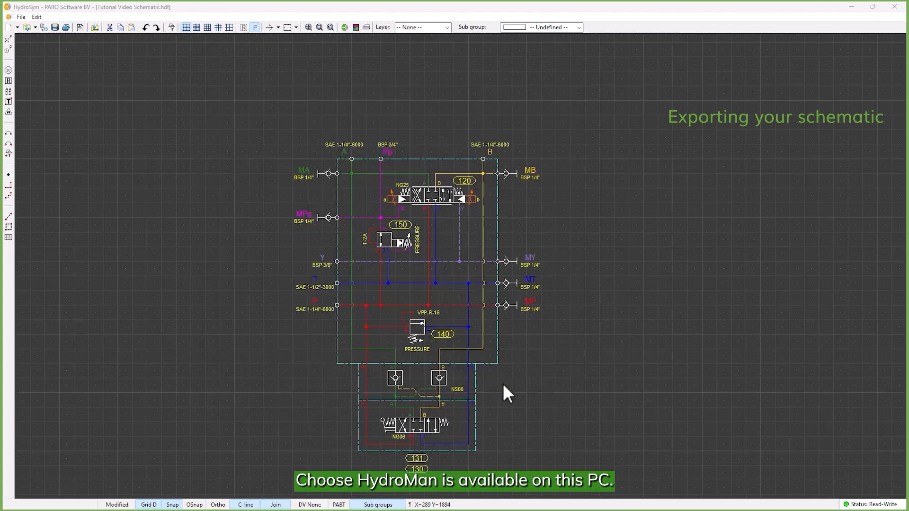
- Start a HydroMan file export for the I-border and set the mode to update the existing file Tutorial Video Manifold.mnf
{"action": "left_click", "coordinate": [518, 270]}
{"action": "left_click_drag", "start_coordinate": [451, 165], "coordinate": [419, 131]}
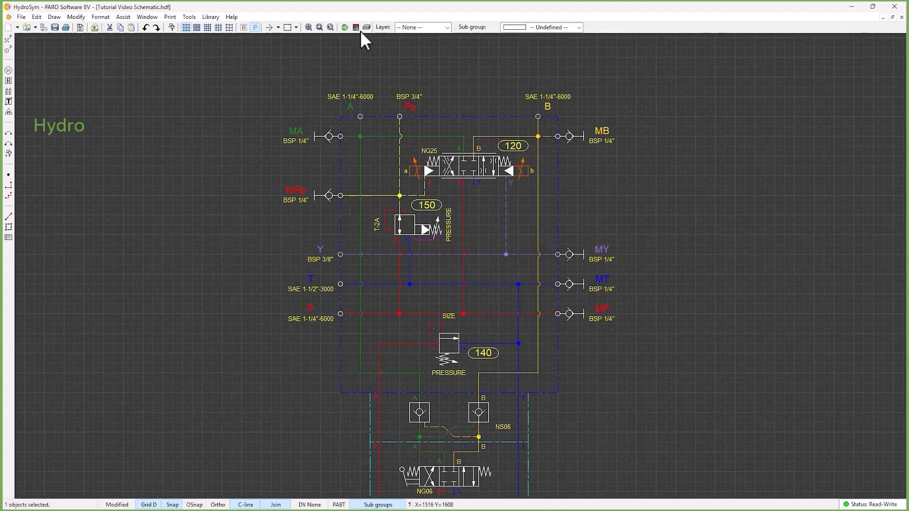
{"action": "left_click", "coordinate": [345, 28]}
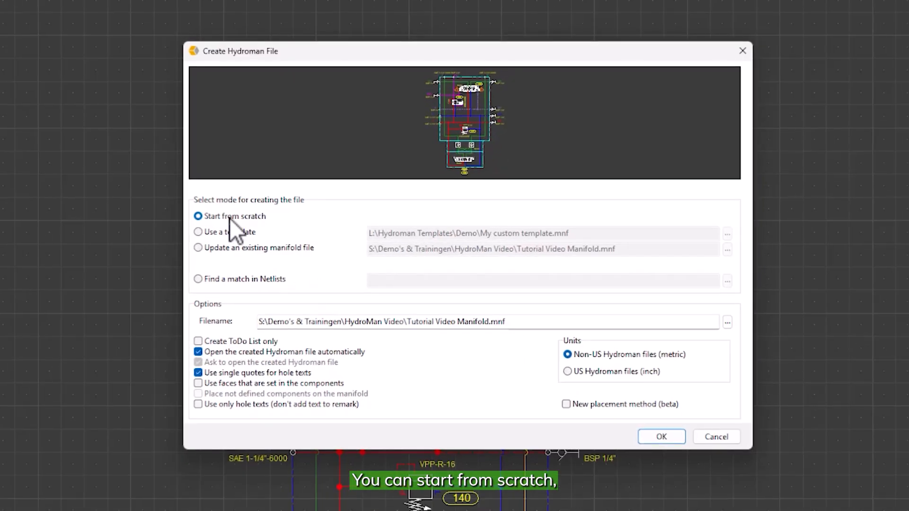
{"action": "left_click", "coordinate": [212, 236]}
{"action": "left_click", "coordinate": [235, 246]}
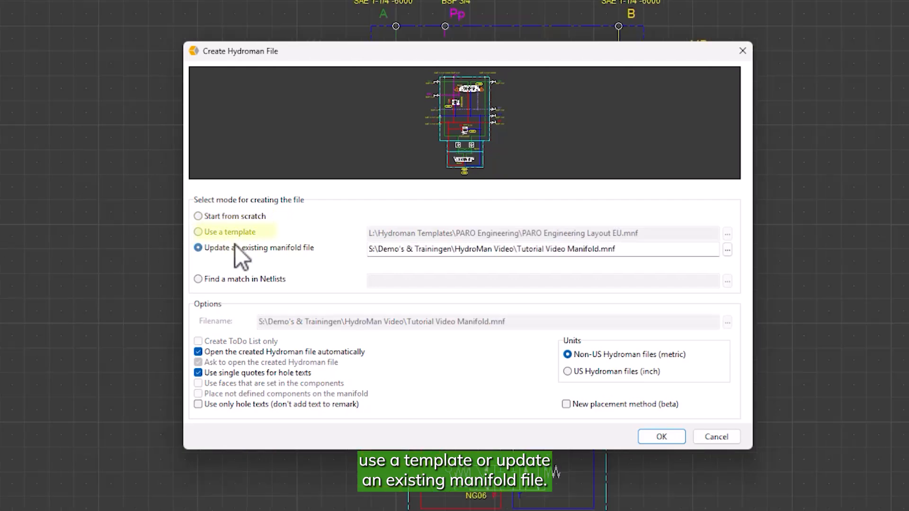
{"action": "left_click_drag", "start_coordinate": [438, 249], "coordinate": [696, 325]}
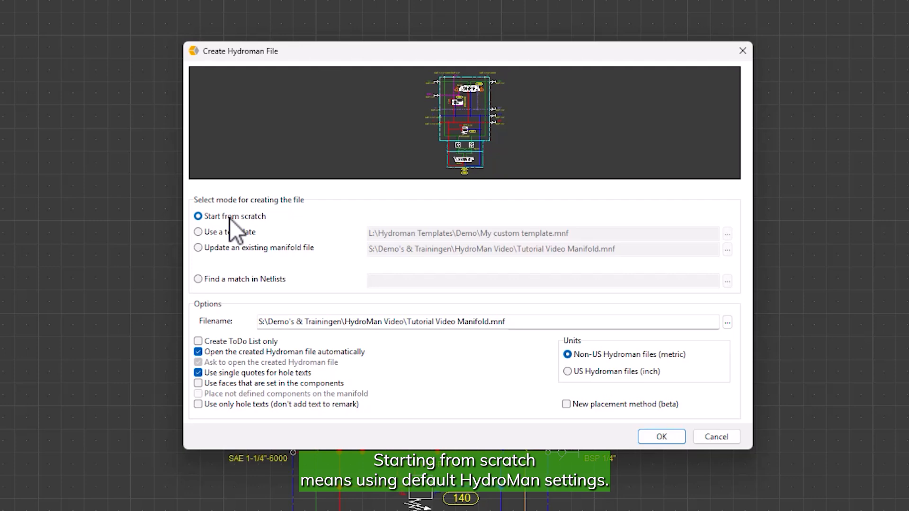
- Set the creation mode to use a template and choose My custom template.mnf from the Demo folder of Hydroman Templates
{"action": "left_click", "coordinate": [212, 235]}
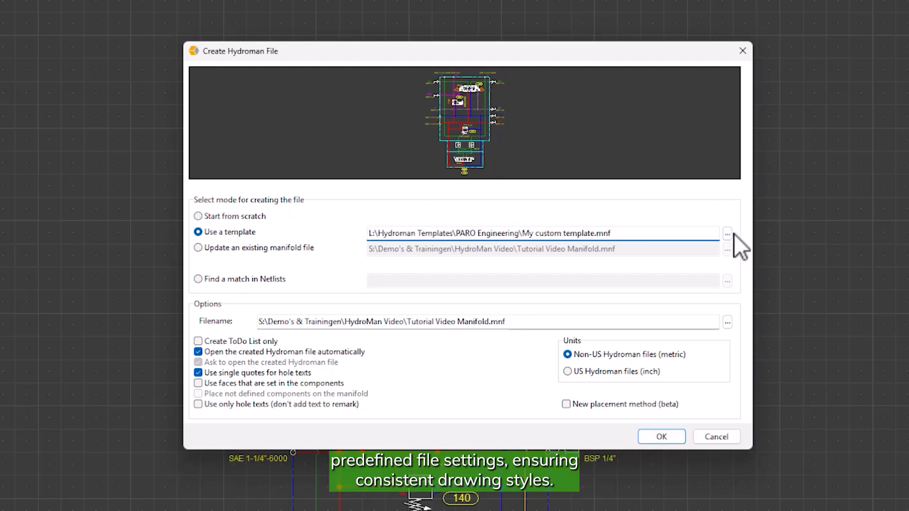
{"action": "left_click", "coordinate": [729, 234]}
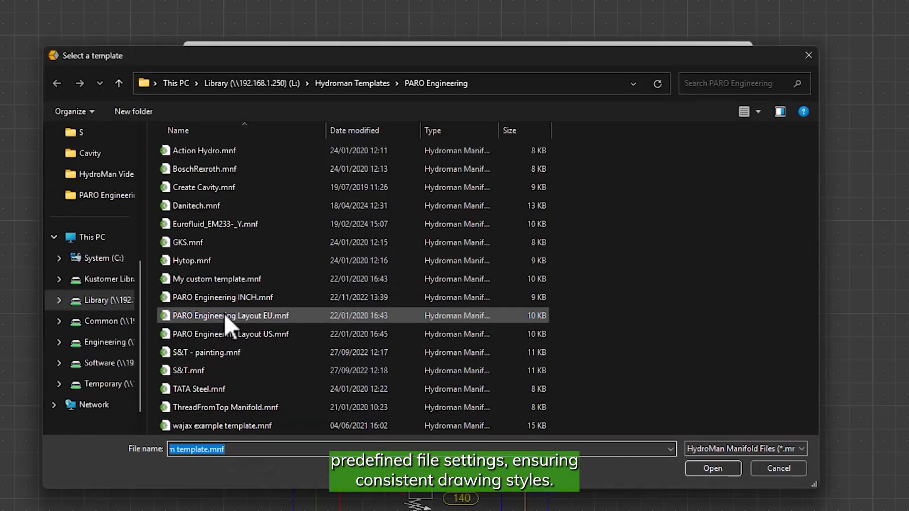
{"action": "left_click", "coordinate": [244, 279]}
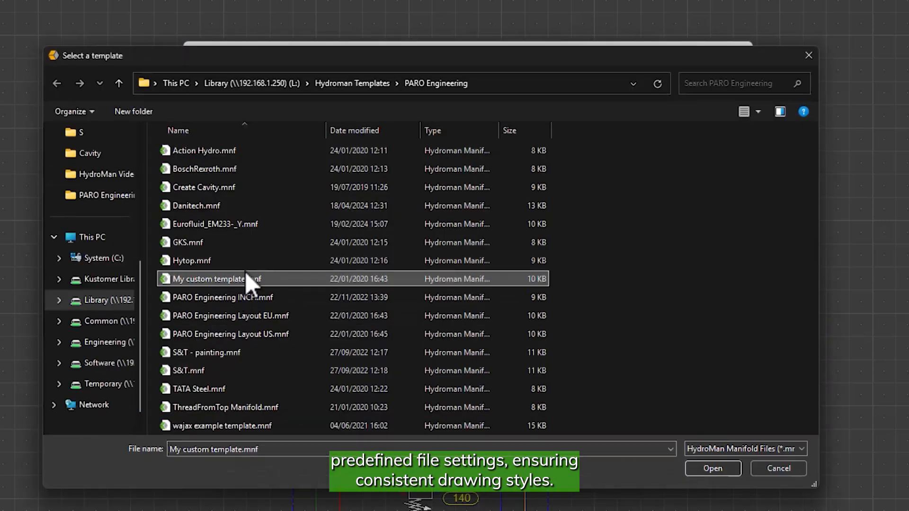
{"action": "left_click", "coordinate": [335, 82]}
{"action": "double_click", "coordinate": [182, 150]}
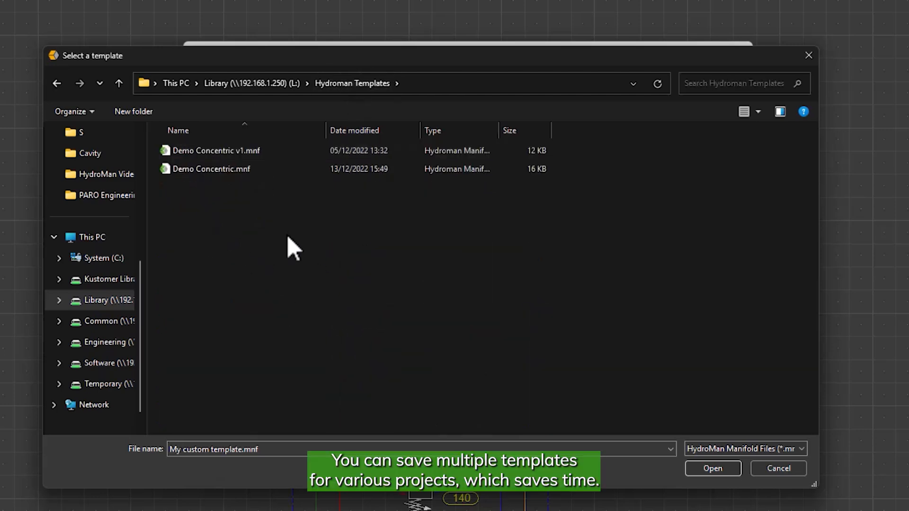
{"action": "left_click", "coordinate": [215, 189]}
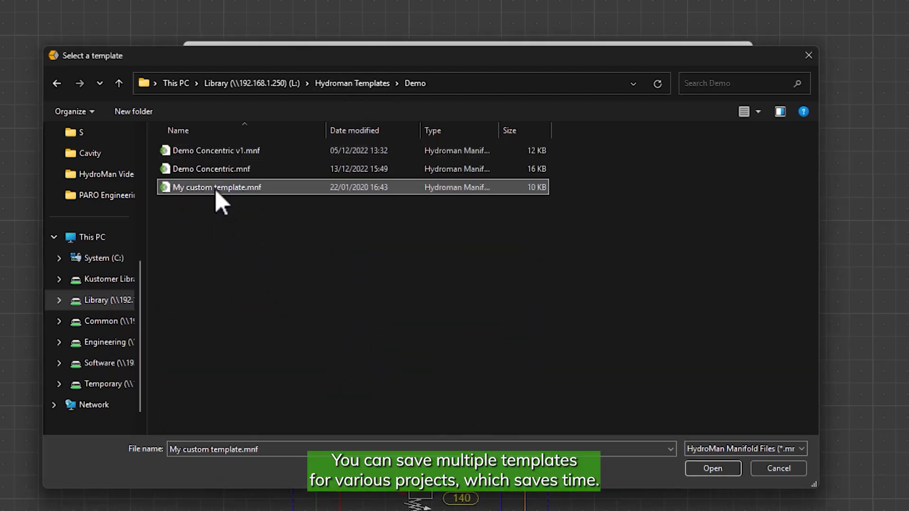
{"action": "left_click", "coordinate": [713, 469]}
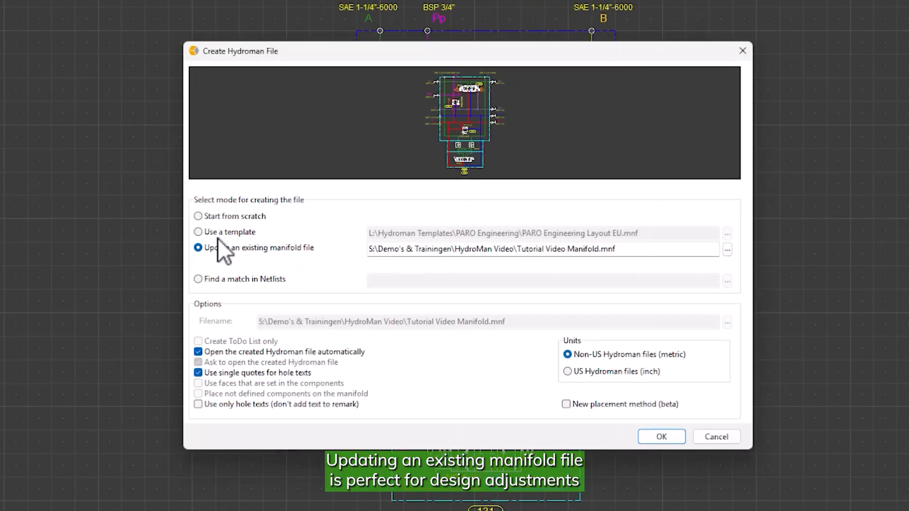
- Update the existing Tutorial Video Manifold.mnf with the schematic changes, and create the manifold file from the template My custom template.mnf
{"action": "left_click", "coordinate": [663, 437]}
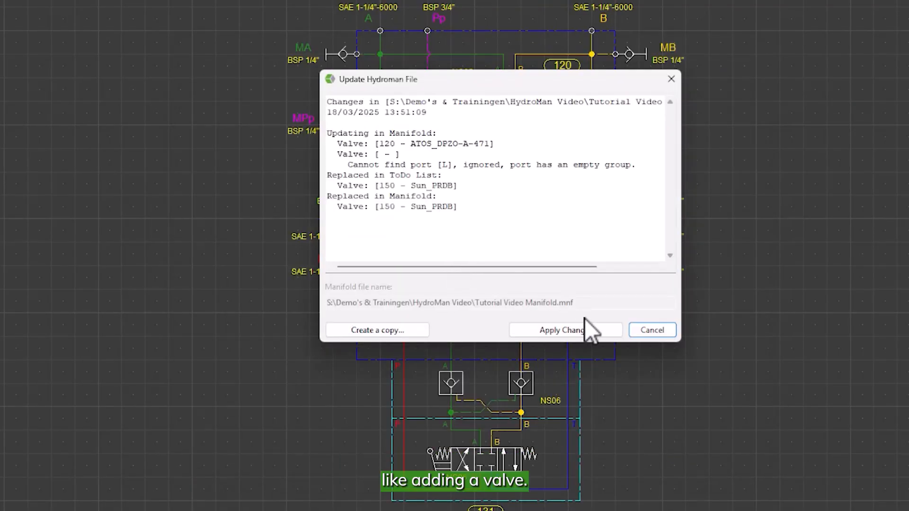
{"action": "left_click", "coordinate": [587, 331]}
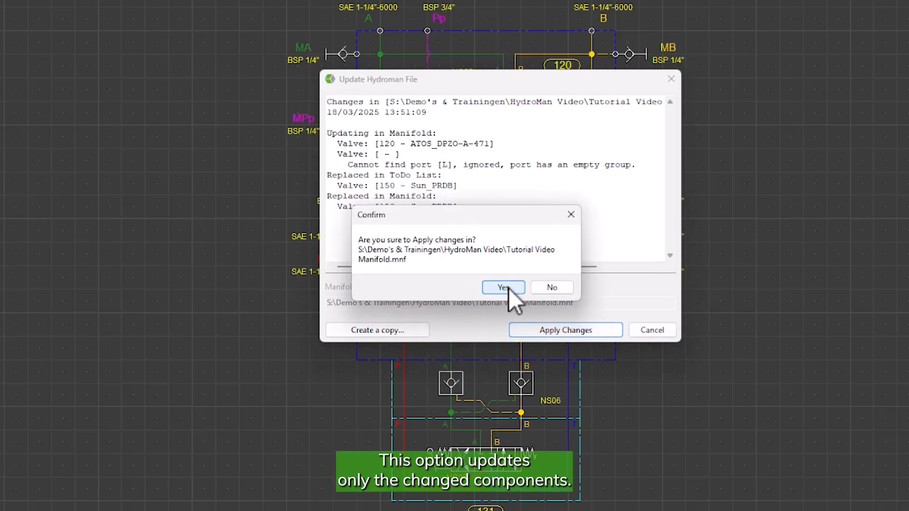
{"action": "left_click", "coordinate": [504, 287]}
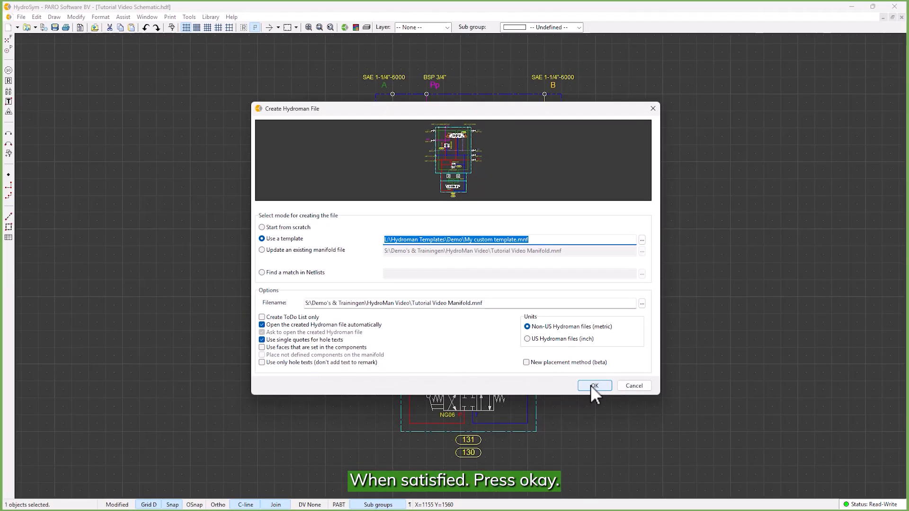
{"action": "left_click", "coordinate": [655, 435]}
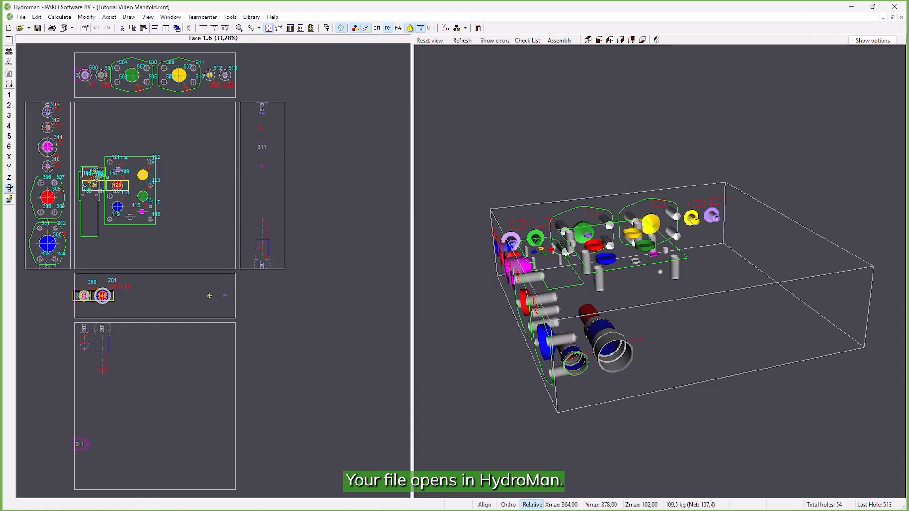
- In the 3D viewer, move the port B flange from face 5 to face 1 and valve 120 towards the Xmax side of face 1
{"action": "mouse_move", "coordinate": [601, 269]}
{"action": "left_mouse_down"}
{"action": "mouse_move", "coordinate": [606, 289]}
{"action": "mouse_move", "coordinate": [603, 274]}
{"action": "mouse_move", "coordinate": [634, 269]}
{"action": "mouse_move", "coordinate": [593, 277]}
{"action": "mouse_move", "coordinate": [602, 279]}
{"action": "left_mouse_up"}
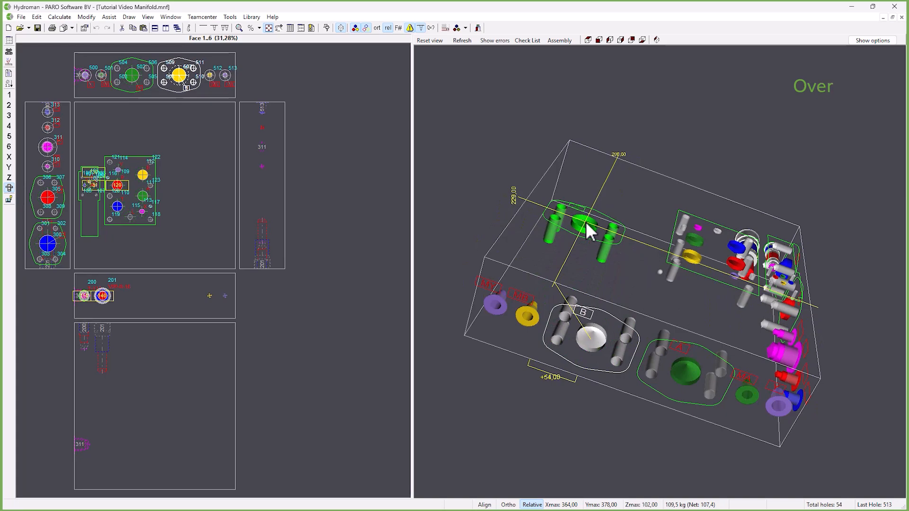
{"action": "middle_click_drag", "start_coordinate": [670, 240], "coordinate": [629, 256]}
{"action": "left_click_drag", "start_coordinate": [652, 275], "coordinate": [775, 227]}
{"action": "middle_click_drag", "start_coordinate": [592, 251], "coordinate": [658, 237]}
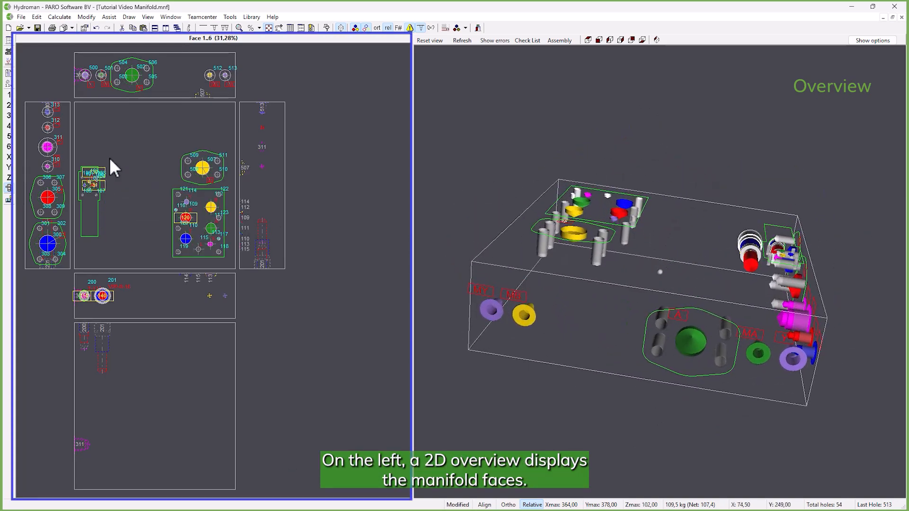
- In the 2D overview, move the port A flange along face 5 towards Xmax and the port B flange from face 1 to face 2
{"action": "left_click_drag", "start_coordinate": [131, 76], "coordinate": [177, 74]}
{"action": "left_click_drag", "start_coordinate": [205, 170], "coordinate": [197, 296]}
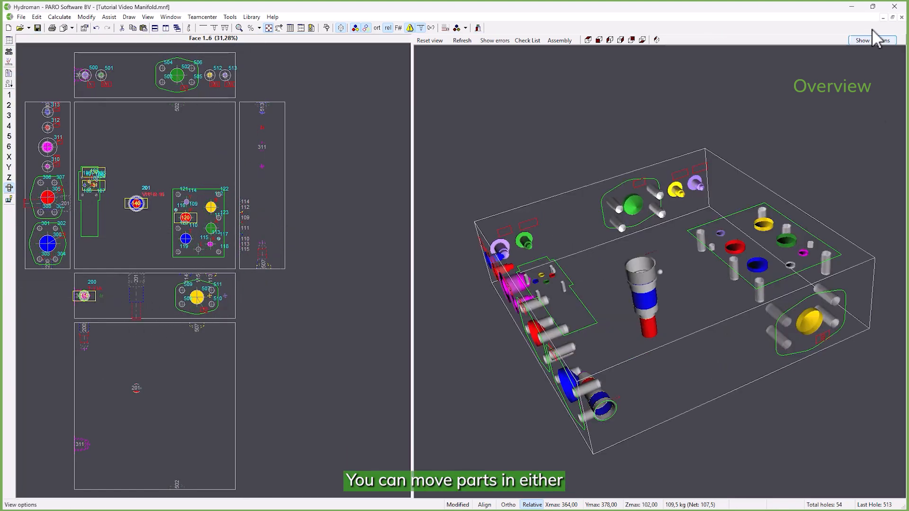
- Detach the 3D viewer, with its options shown, into a separate window and dock it back beside the 2D view
{"action": "left_click", "coordinate": [873, 41]}
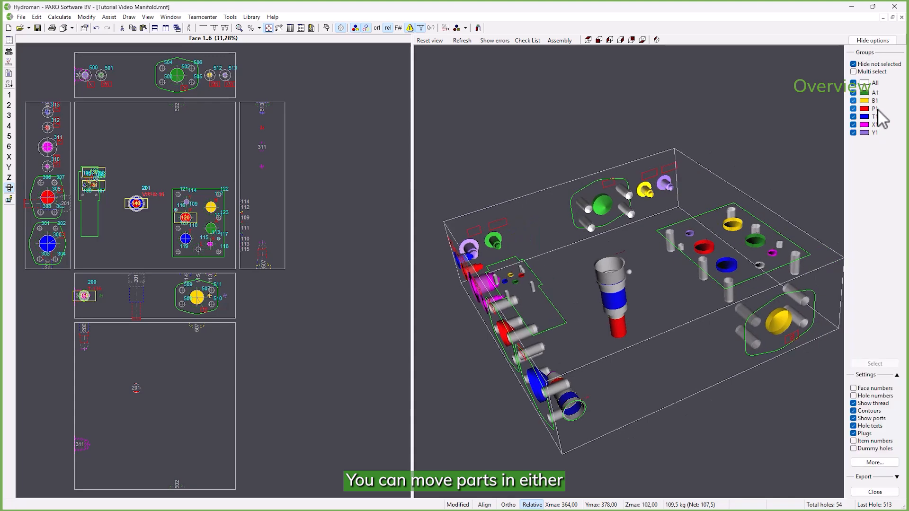
{"action": "right_click", "coordinate": [868, 206]}
{"action": "left_click", "coordinate": [859, 266]}
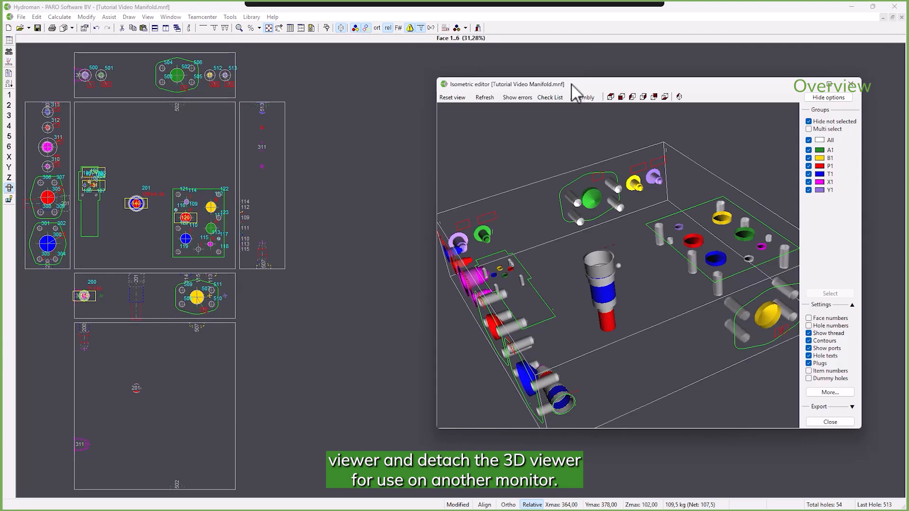
{"action": "left_click_drag", "start_coordinate": [570, 88], "coordinate": [578, 91]}
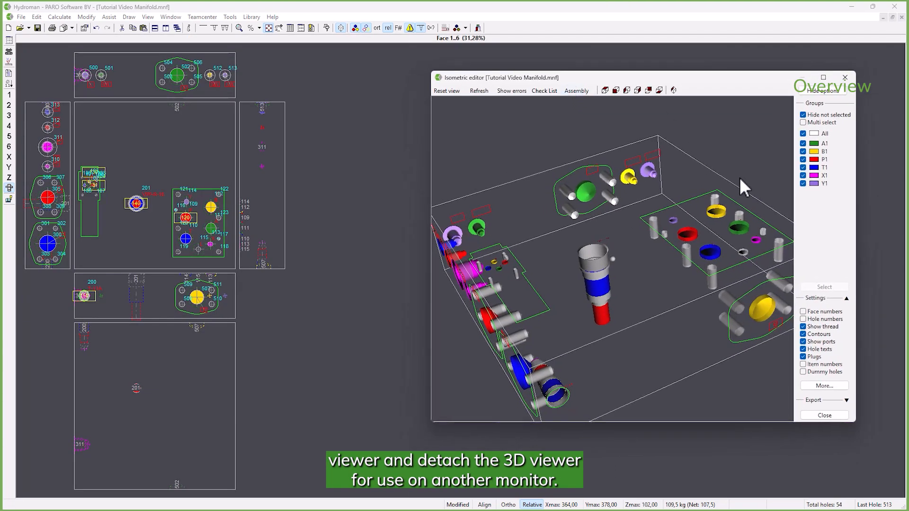
{"action": "right_click", "coordinate": [815, 224]}
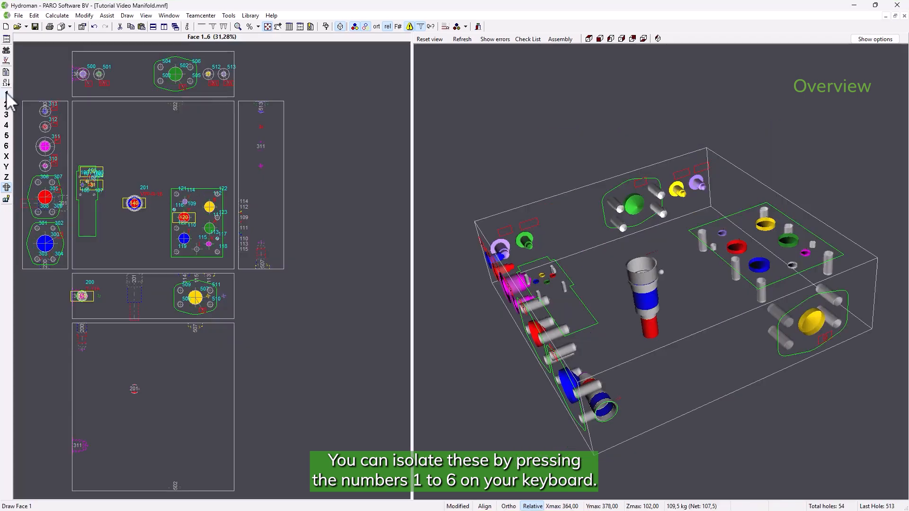
- View manifold faces 1 to 6 one at a time in the 2D viewer and return to the overview of all faces
{"action": "left_click", "coordinate": [6, 94]}
{"action": "left_click", "coordinate": [7, 104]}
{"action": "left_click", "coordinate": [6, 115]}
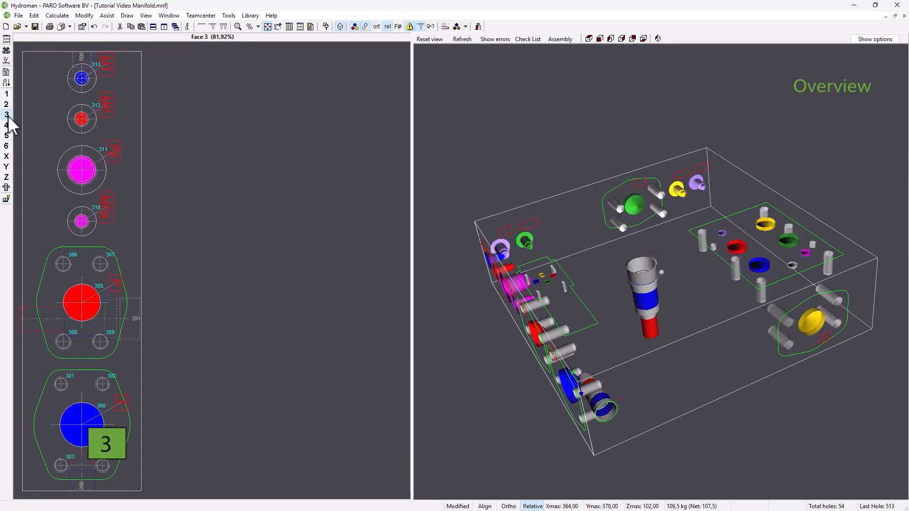
{"action": "left_click", "coordinate": [6, 125]}
{"action": "left_click", "coordinate": [6, 136]}
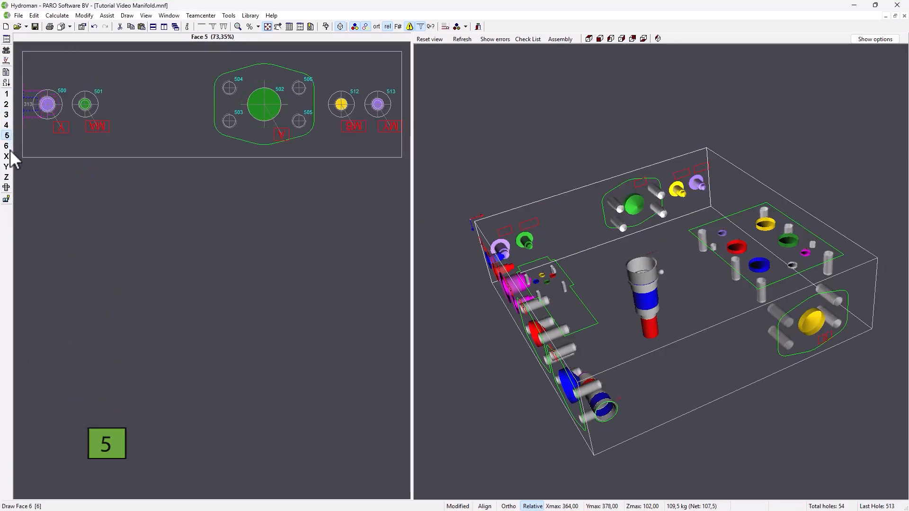
{"action": "left_click", "coordinate": [6, 146]}
{"action": "key", "text": "0"}
{"action": "scroll", "coordinate": [214, 283], "scroll_direction": "down", "scroll_amount": 2}
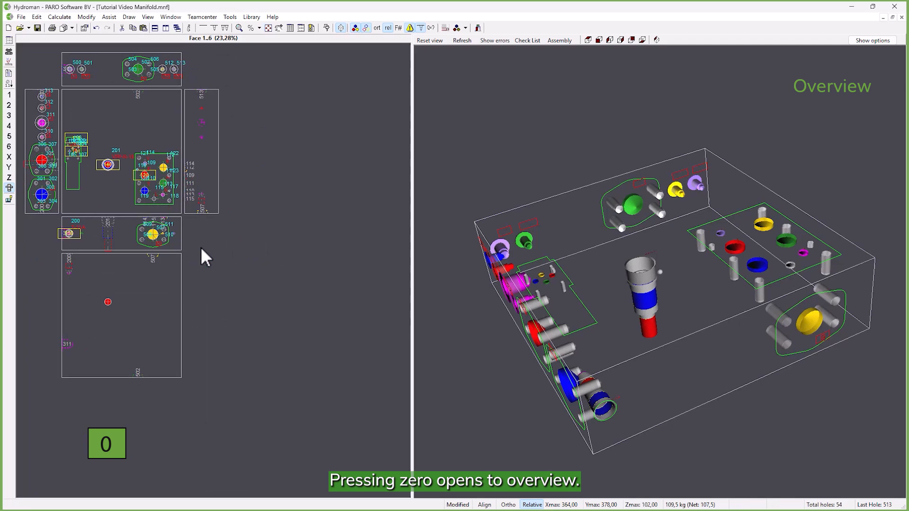
{"action": "scroll", "coordinate": [190, 233], "scroll_direction": "up", "scroll_amount": 1}
- Set the projection of the manifold's 2D view to European (1st angle) in the file properties
{"action": "left_click", "coordinate": [85, 28]}
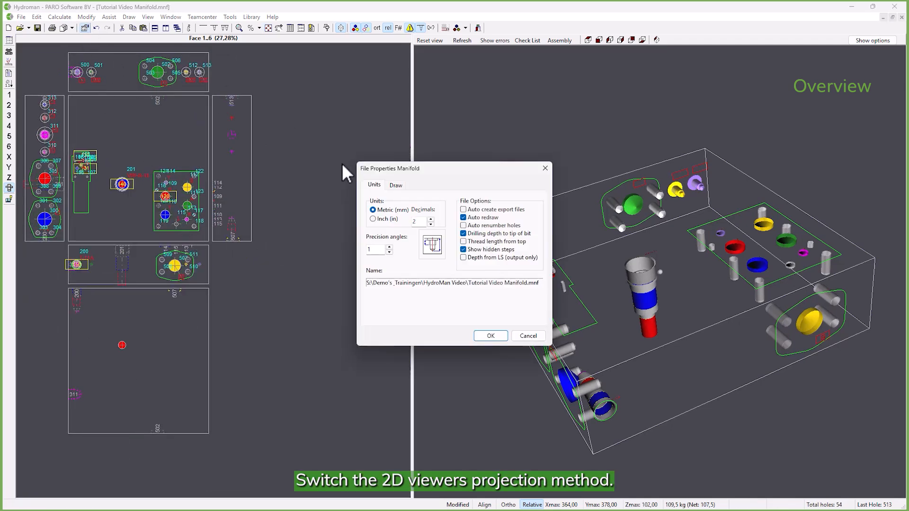
{"action": "left_click", "coordinate": [397, 185]}
{"action": "left_click", "coordinate": [396, 209]}
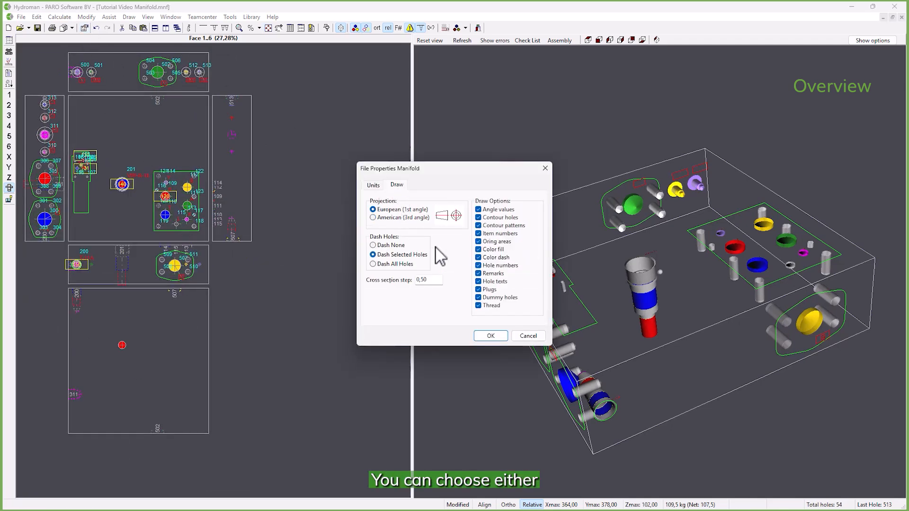
{"action": "left_click", "coordinate": [490, 335]}
{"action": "scroll", "coordinate": [124, 177], "scroll_direction": "up", "scroll_amount": 2}
{"action": "scroll", "coordinate": [124, 177], "scroll_direction": "down", "scroll_amount": 2}
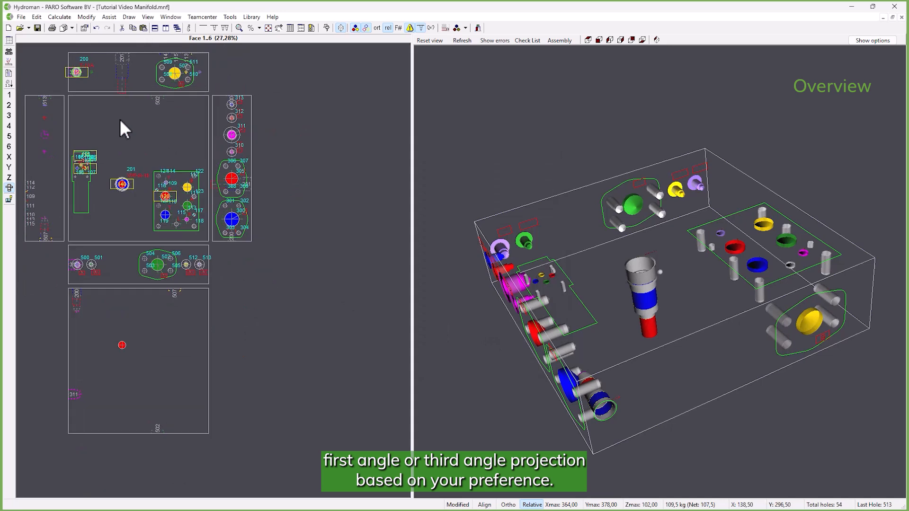
- Set the projection of the manifold's 2D view to American (3rd angle) in the file properties
{"action": "left_click", "coordinate": [84, 27]}
{"action": "left_click", "coordinate": [397, 186]}
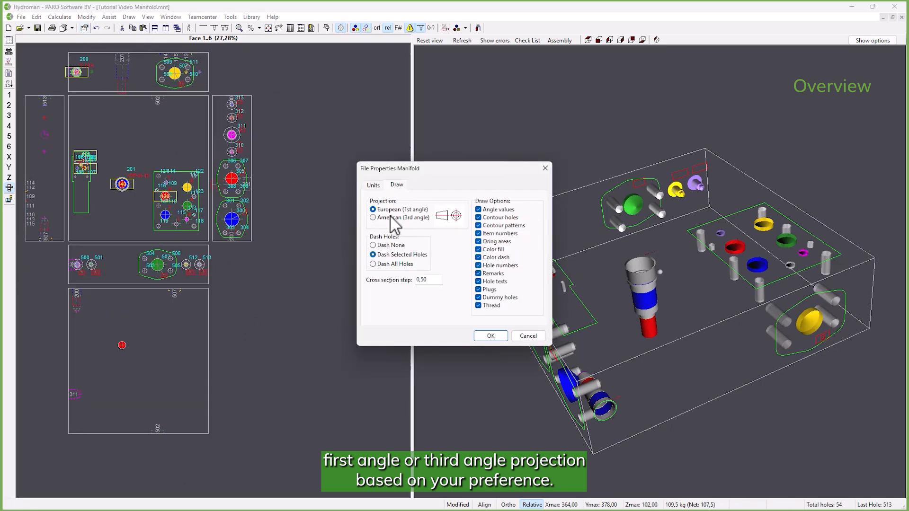
{"action": "left_click", "coordinate": [391, 216]}
{"action": "left_click", "coordinate": [490, 335]}
- Switch the 2D overview to the Face 6 alternate layout and restore the standard placement of face 6
{"action": "right_click", "coordinate": [221, 265]}
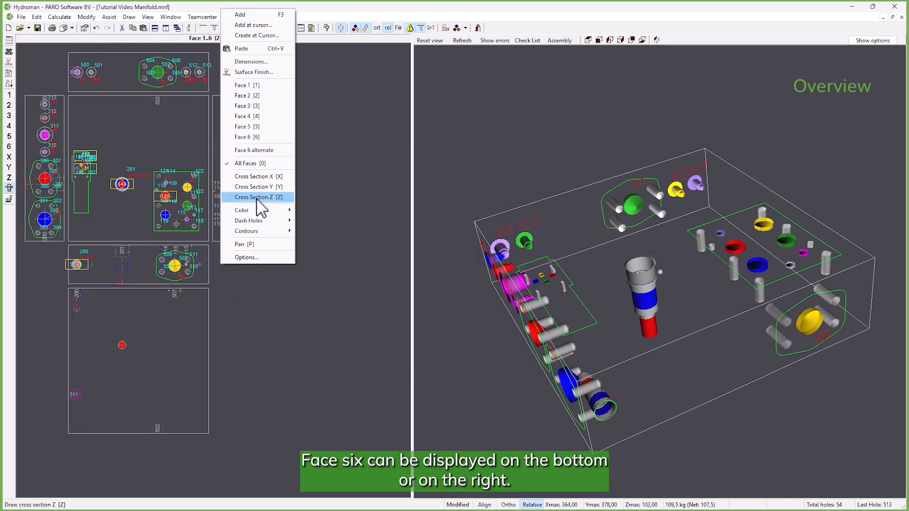
{"action": "left_click", "coordinate": [260, 151]}
{"action": "right_click", "coordinate": [225, 261]}
{"action": "left_click", "coordinate": [263, 146]}
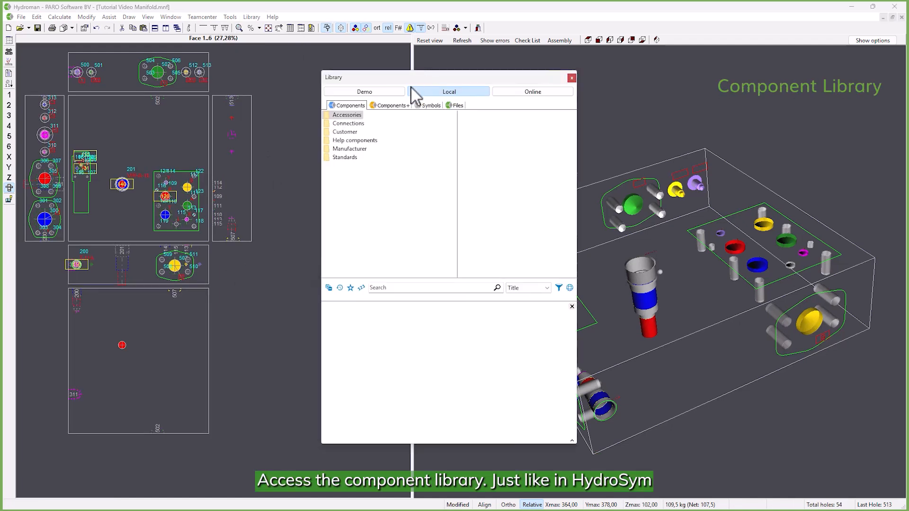
- Browse the connections in the local component library down to the BSP plugs with flush spotface
{"action": "double_click", "coordinate": [351, 124]}
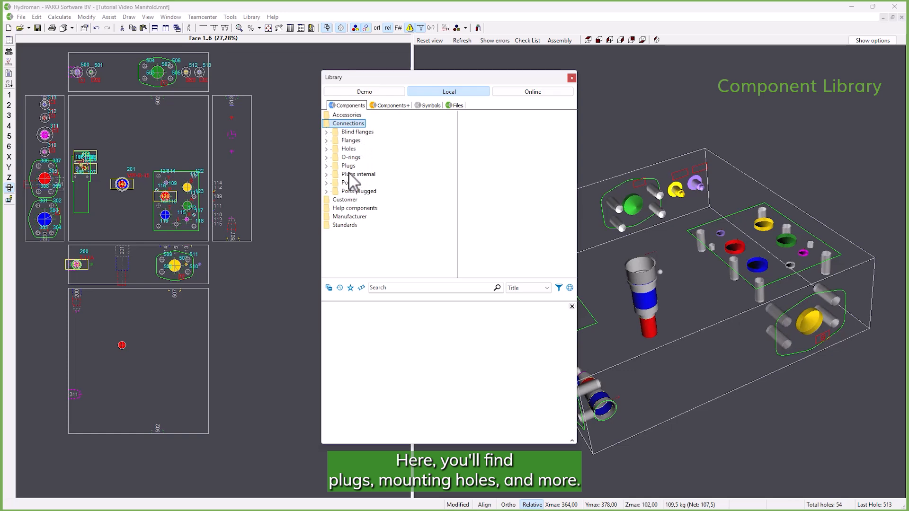
{"action": "double_click", "coordinate": [348, 166]}
{"action": "double_click", "coordinate": [355, 174]}
{"action": "left_click", "coordinate": [377, 191]}
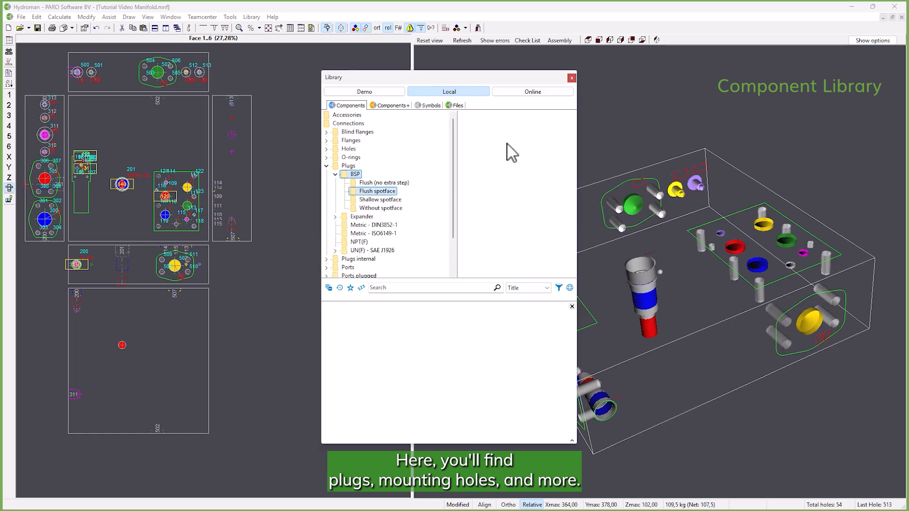
{"action": "left_click", "coordinate": [517, 193]}
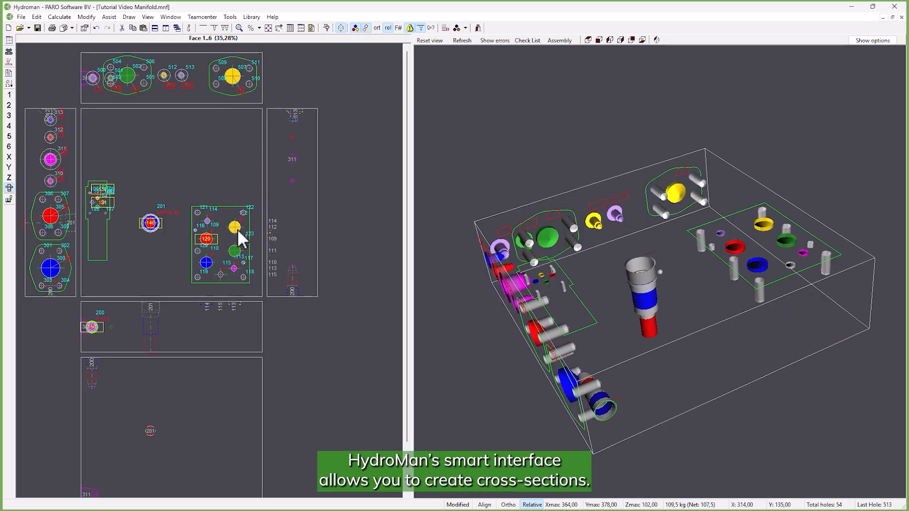
- Open the X cross-section at X=309,00 through hole 112 and connect hole 112 with port B hole 507
{"action": "key", "text": "x"}
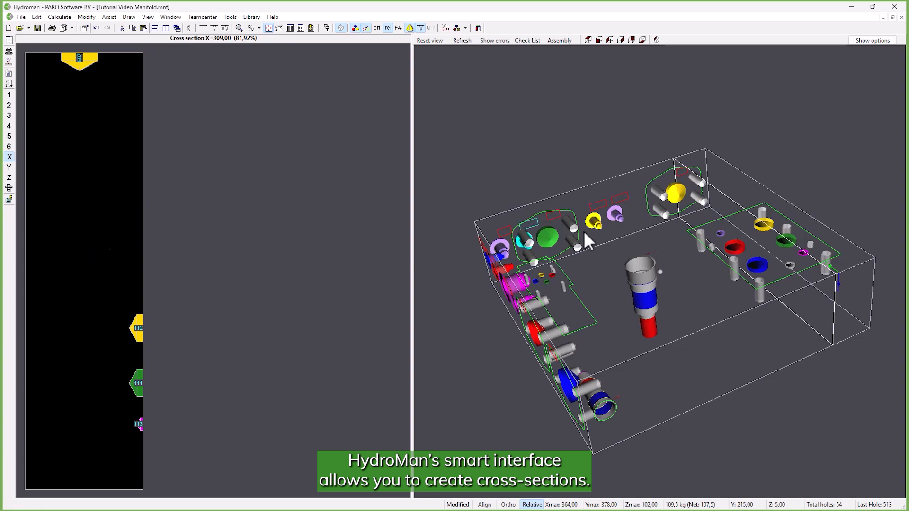
{"action": "middle_click_drag", "start_coordinate": [584, 231], "coordinate": [726, 224]}
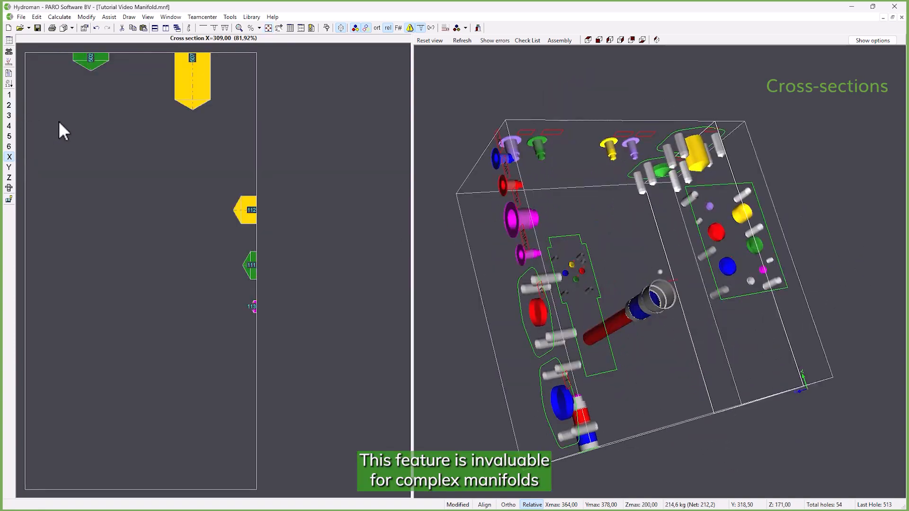
{"action": "left_click", "coordinate": [251, 207]}
{"action": "left_click", "coordinate": [202, 80]}
{"action": "key", "text": "c"}
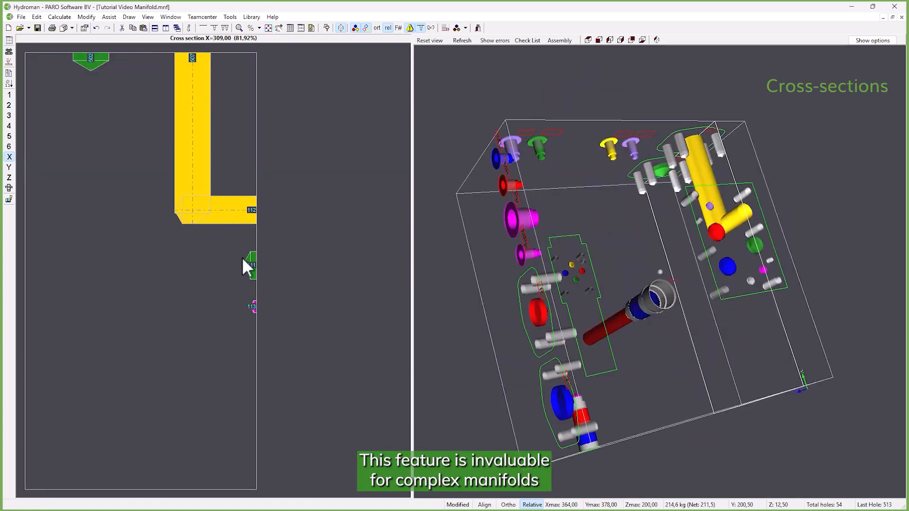
- Connect hole 111 with port A hole 502 in the X cross-section
{"action": "left_click", "coordinate": [243, 258]}
{"action": "left_click", "coordinate": [94, 64]}
{"action": "key", "text": "c"}
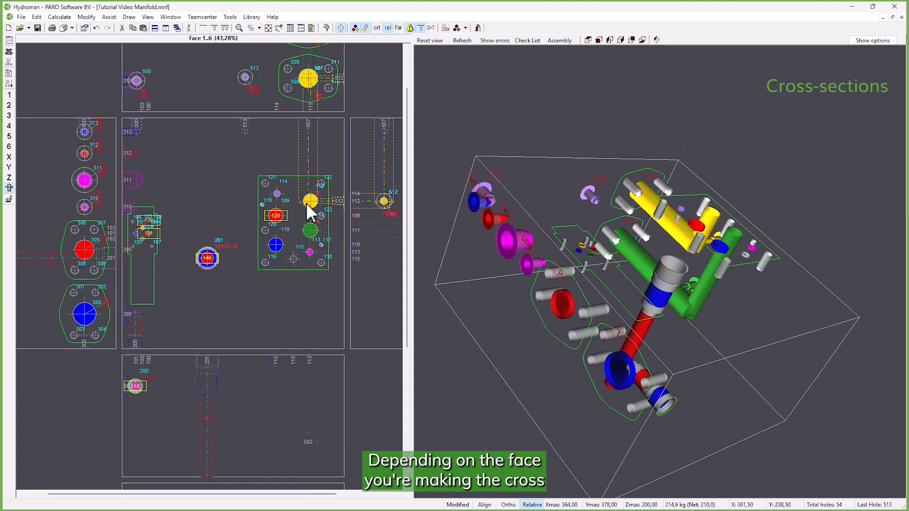
- View the Y and X cross-sections through hole 112 and the X cross-section through hole 109 of valve 120
{"action": "left_click", "coordinate": [309, 202]}
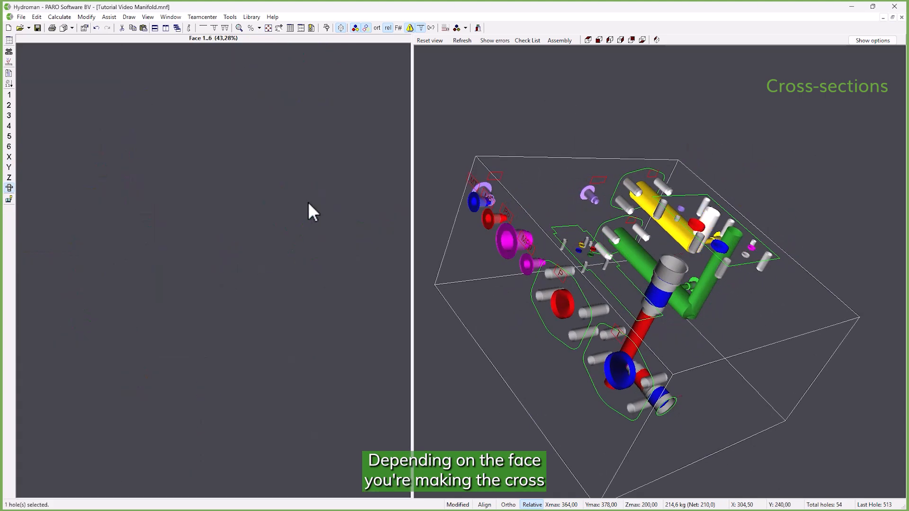
{"action": "key", "text": "y"}
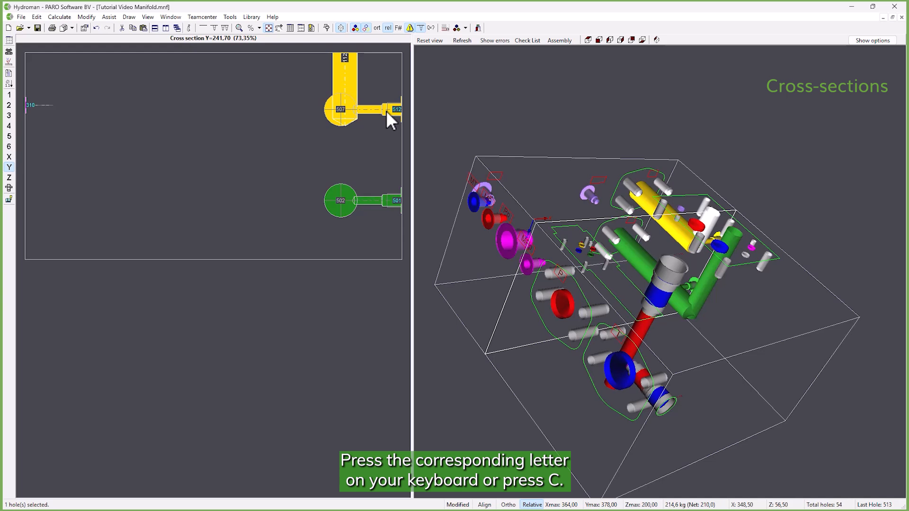
{"action": "key", "text": "c"}
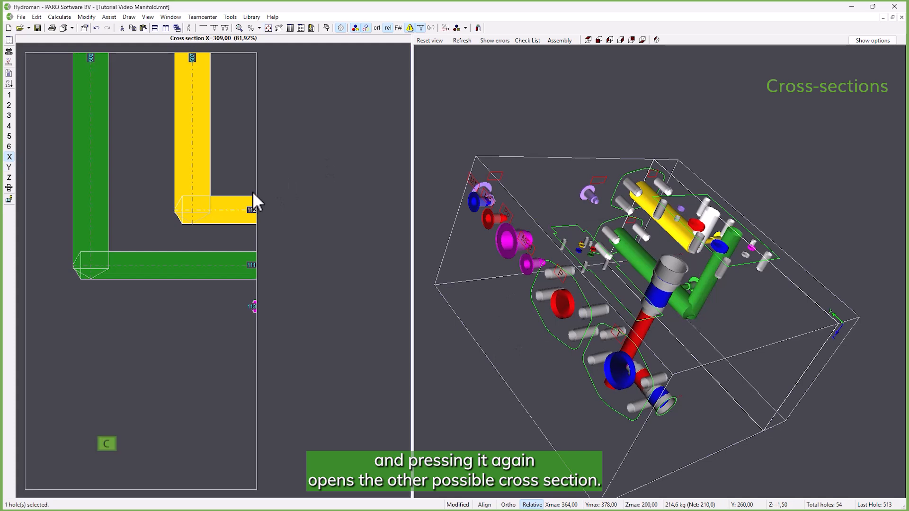
{"action": "key", "text": "c"}
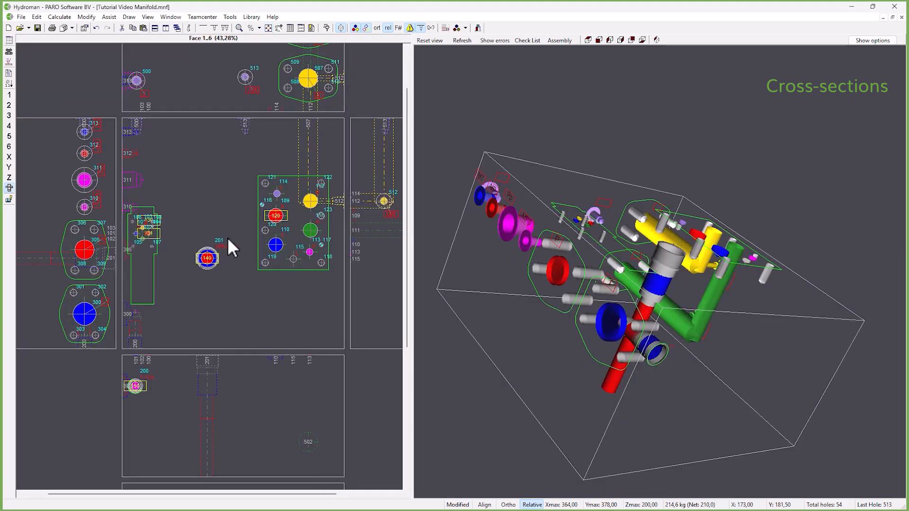
{"action": "left_click", "coordinate": [278, 217]}
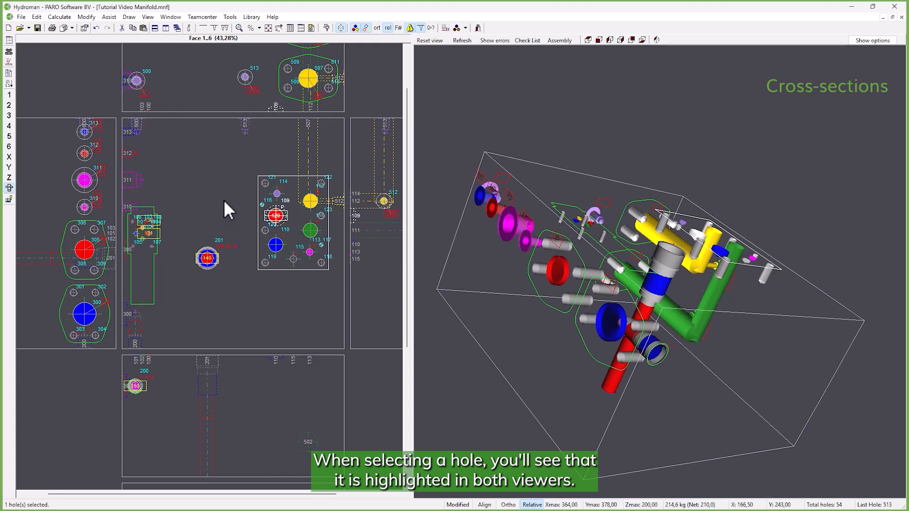
{"action": "key", "text": "x"}
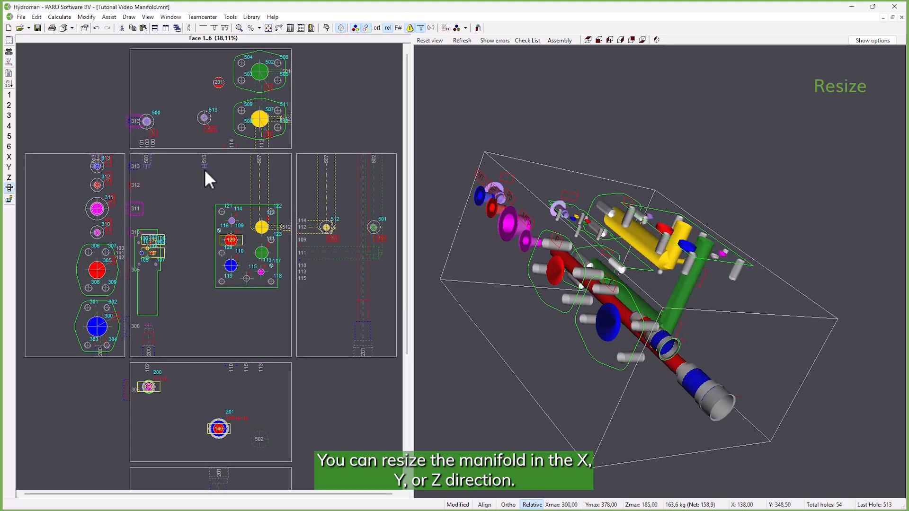
- Change the manifold's X dimension by -100 at coordinate X=61,27, with the drilling depths modified along
{"action": "right_click", "coordinate": [163, 248]}
{"action": "mouse_move", "coordinate": [207, 299]}
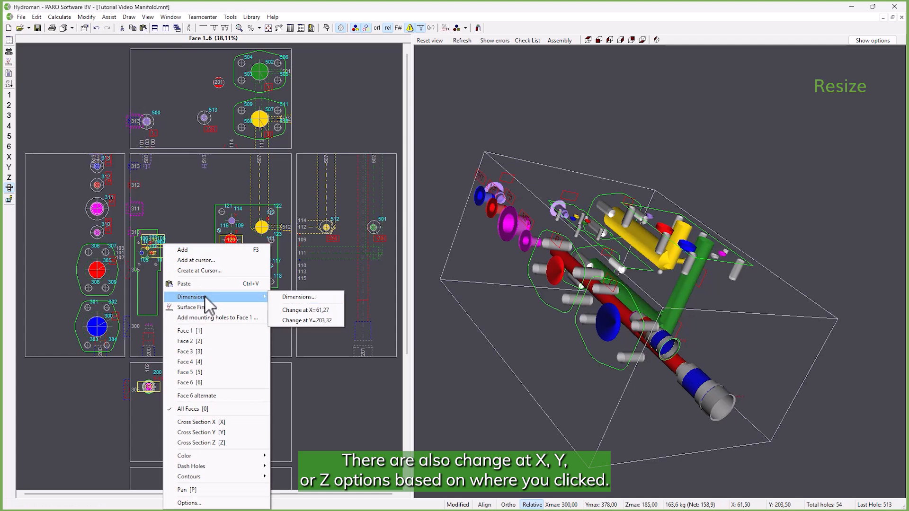
{"action": "left_click", "coordinate": [296, 310]}
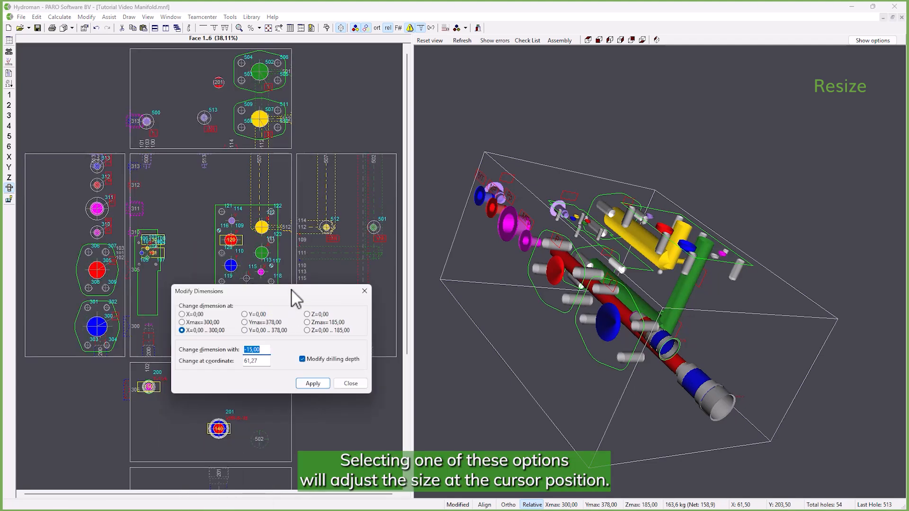
{"action": "type", "text": "-100"}
{"action": "key", "text": "Return"}
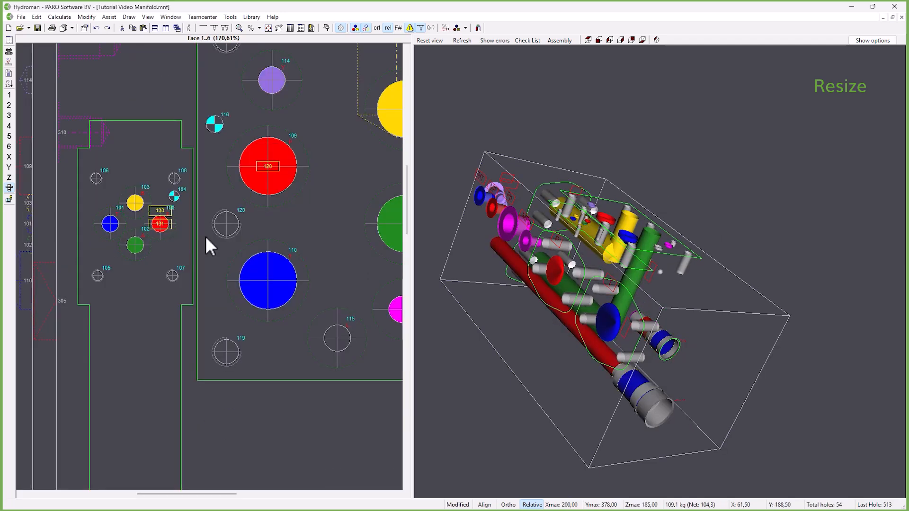
- Enlarge the manifold block's X dimension in small increments to 205,00
{"action": "key", "text": "ctrl+Right"}
{"action": "key", "text": "ctrl+Right"}
{"action": "key", "text": "ctrl+Right"}
{"action": "key", "text": "ctrl+Right"}
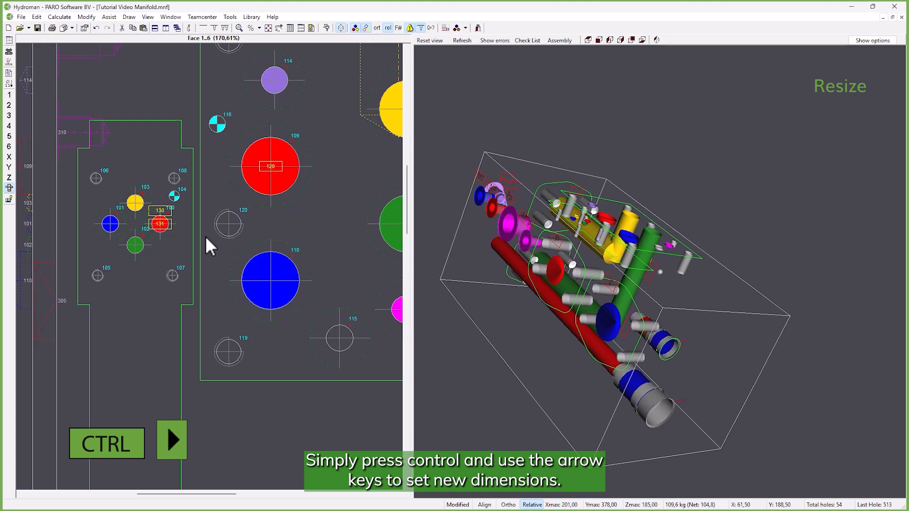
{"action": "key", "text": "ctrl+Right"}
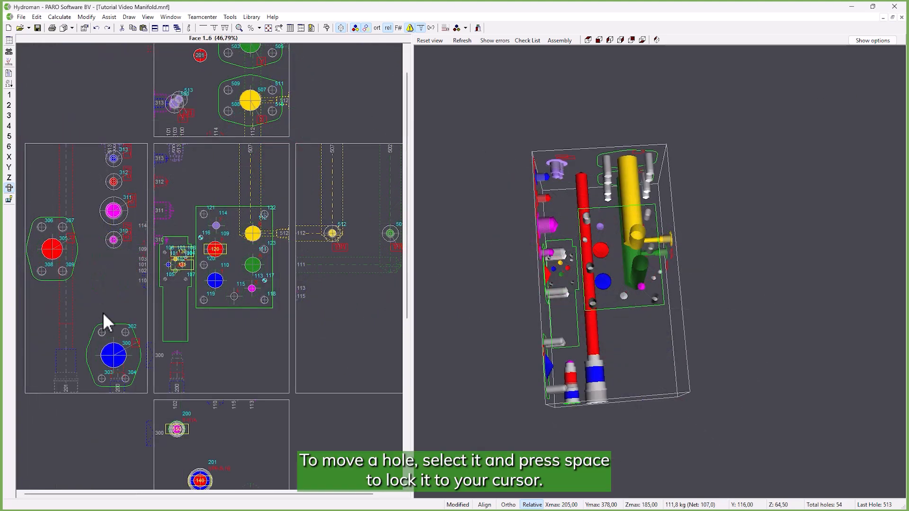
- Move valve port hole 300 on face 3 by about Y +120,00 and Z +2,00, rotating it by 180 degrees
{"action": "left_click", "coordinate": [115, 356]}
{"action": "key", "text": "space"}
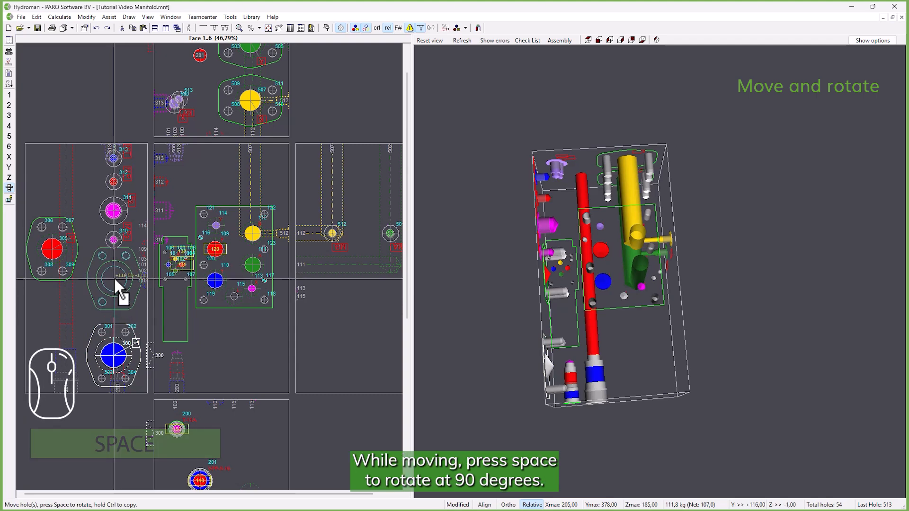
{"action": "key", "text": "space"}
{"action": "key", "text": "space"}
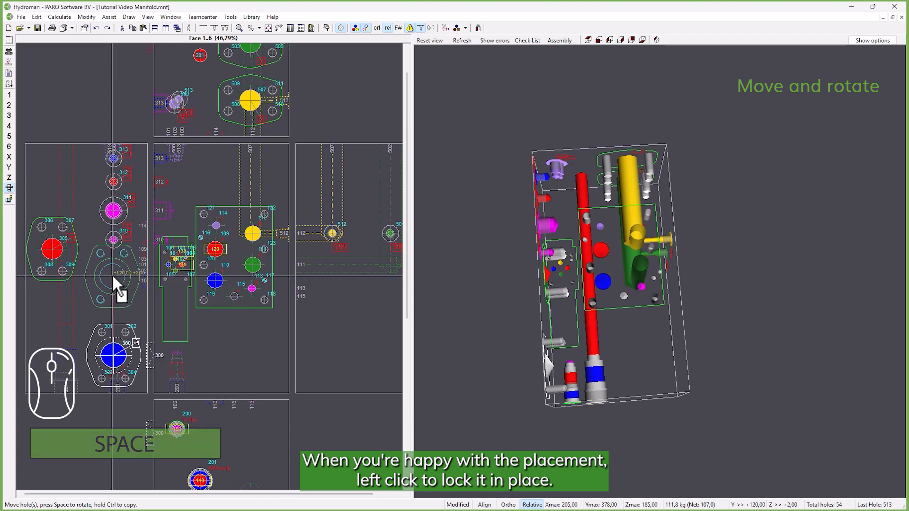
{"action": "left_click", "coordinate": [112, 277]}
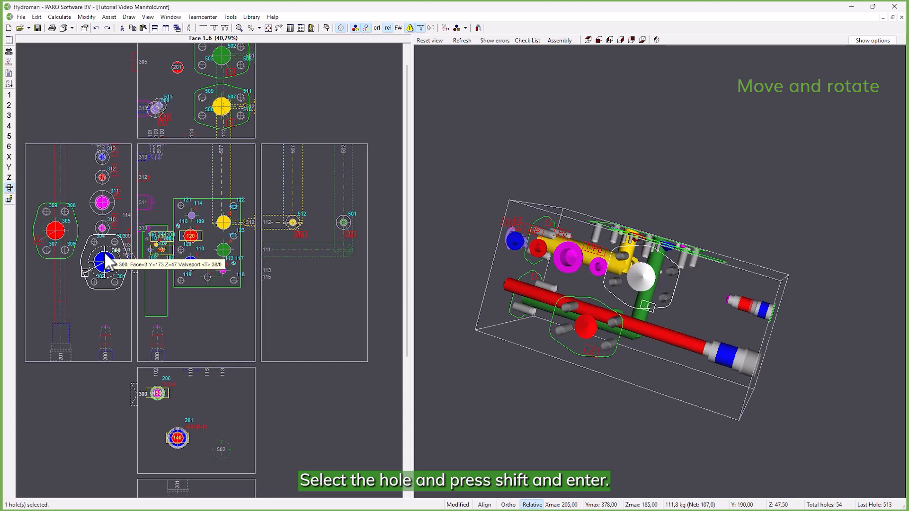
- Set the new coordinates of hole 300 to Y 170 and Z 50
{"action": "key", "text": "shift+Return"}
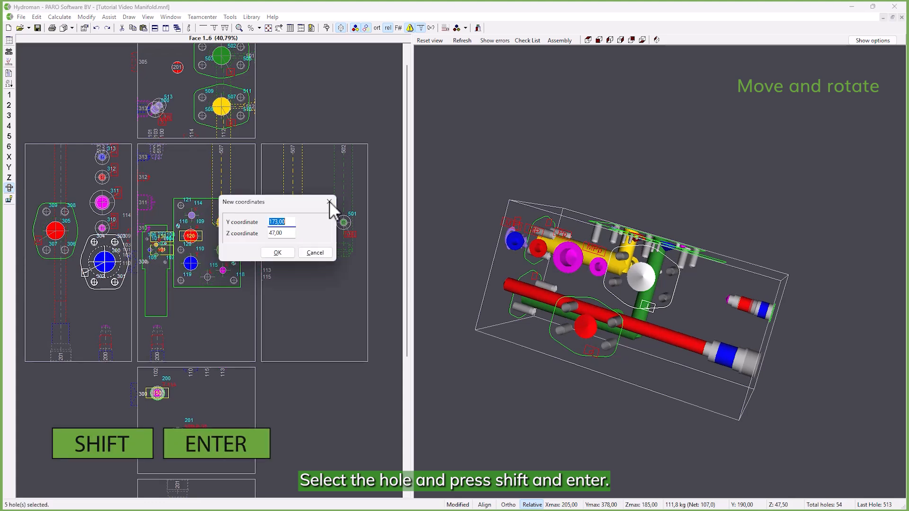
{"action": "type", "text": "170"}
{"action": "left_click_drag", "start_coordinate": [366, 258], "coordinate": [334, 259]}
{"action": "type", "text": "50"}
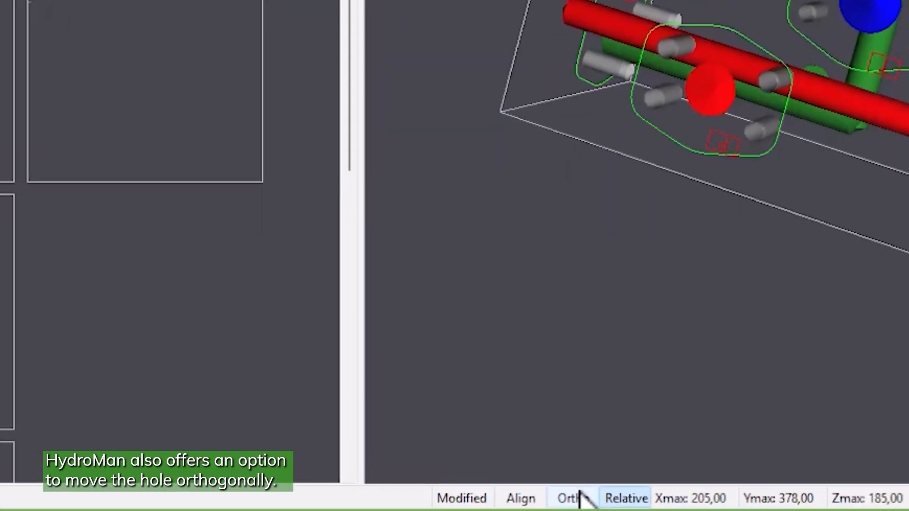
- Turn on the Ortho option so that holes move orthogonally
{"action": "left_click", "coordinate": [580, 493]}
{"action": "left_click", "coordinate": [581, 496]}
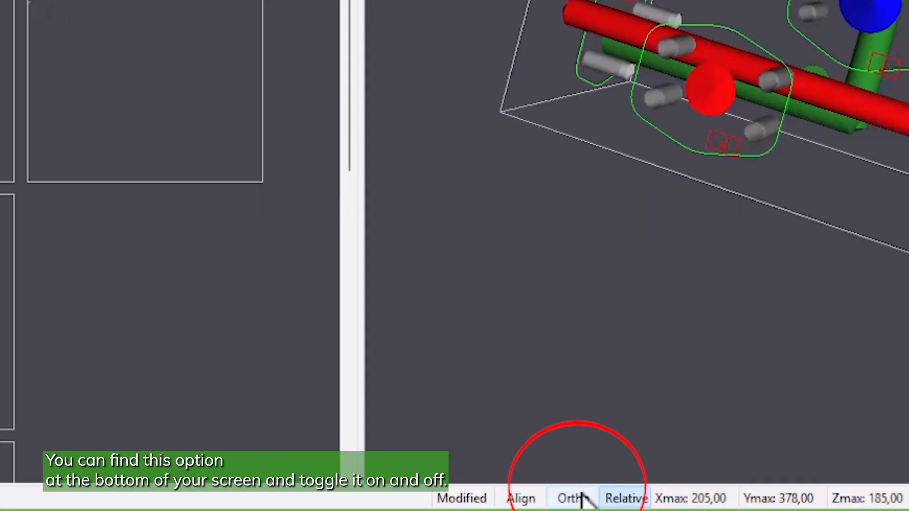
{"action": "left_click", "coordinate": [580, 494]}
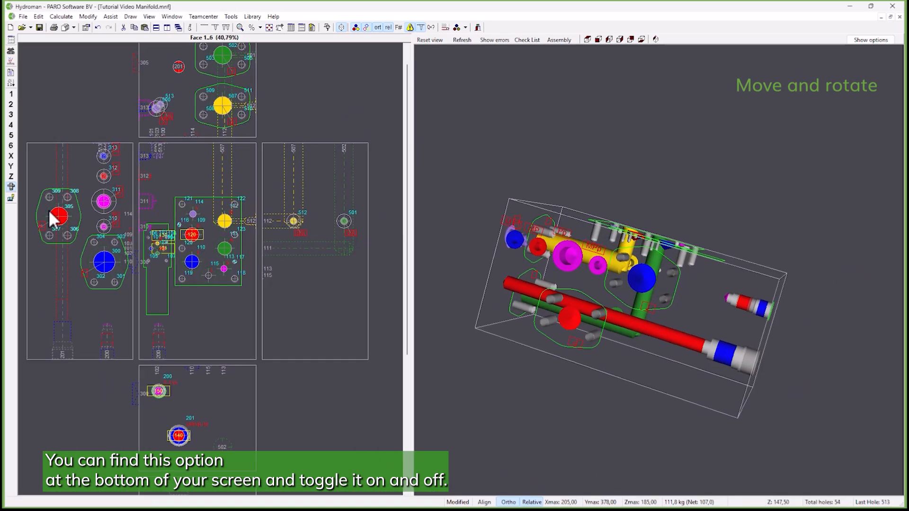
{"action": "left_click_drag", "start_coordinate": [53, 218], "coordinate": [69, 242]}
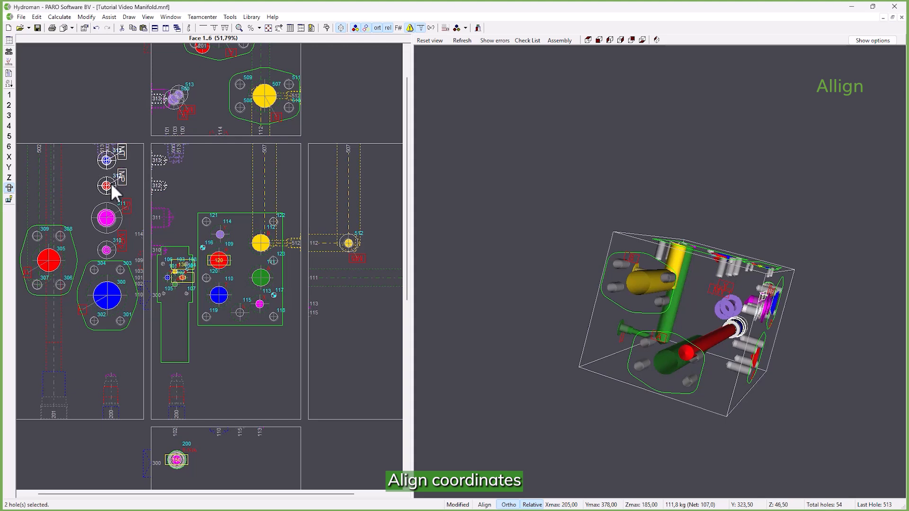
- Move holes 312 and 313 together from face 3 to the opposite side face
{"action": "left_click_drag", "start_coordinate": [111, 183], "coordinate": [368, 204]}
{"action": "middle_click_drag", "start_coordinate": [368, 205], "coordinate": [319, 219]}
{"action": "mouse_move", "coordinate": [322, 218]}
{"action": "left_mouse_down"}
{"action": "mouse_move", "coordinate": [346, 218]}
{"action": "mouse_move", "coordinate": [323, 236]}
{"action": "left_mouse_up"}
- Align hole 501 with hole 111 on the adjacent face in their common direction
{"action": "middle_click_drag", "start_coordinate": [176, 289], "coordinate": [216, 275]}
{"action": "scroll", "coordinate": [216, 274], "scroll_direction": "down", "scroll_amount": 2}
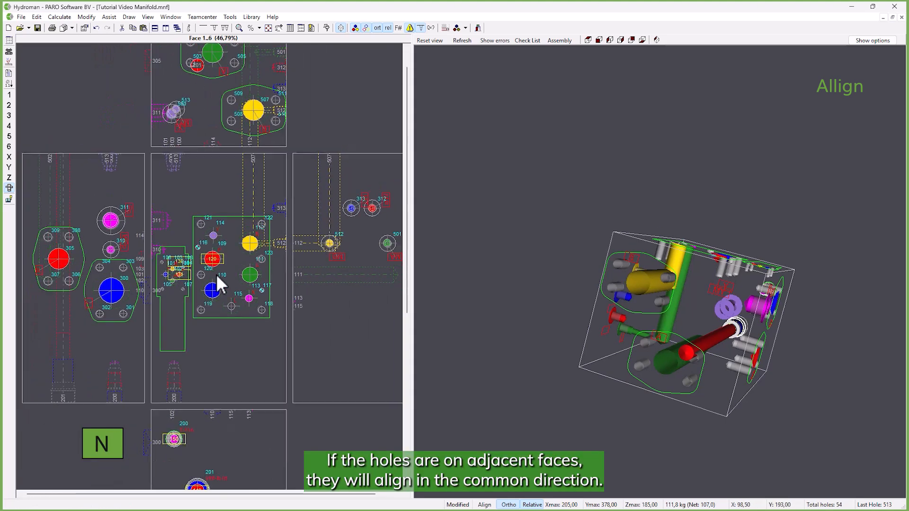
{"action": "left_click", "coordinate": [360, 254]}
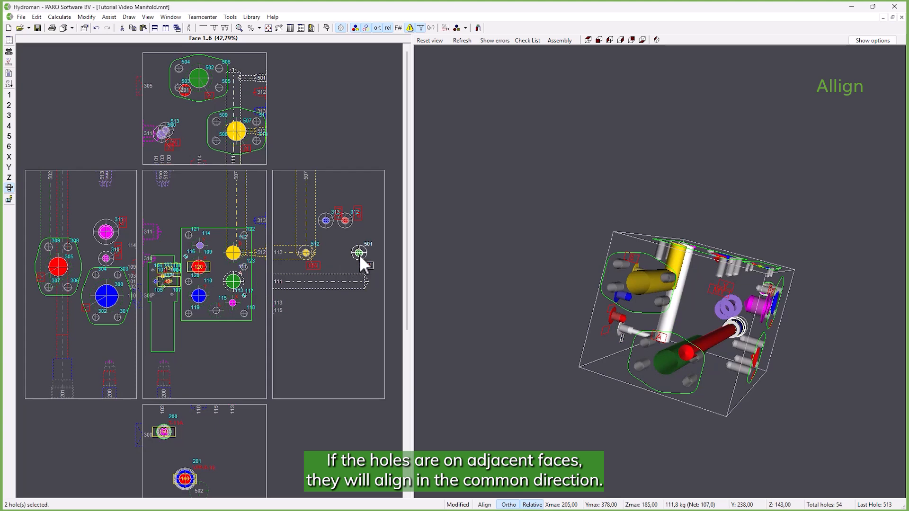
{"action": "key", "text": "n"}
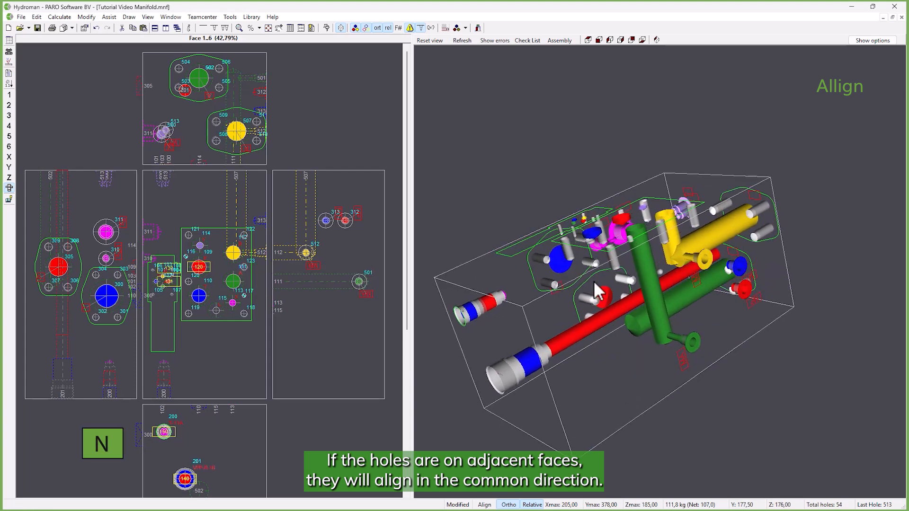
- Align hole 313 with hole 300 on the opposite face in both directions
{"action": "left_click", "coordinate": [555, 262]}
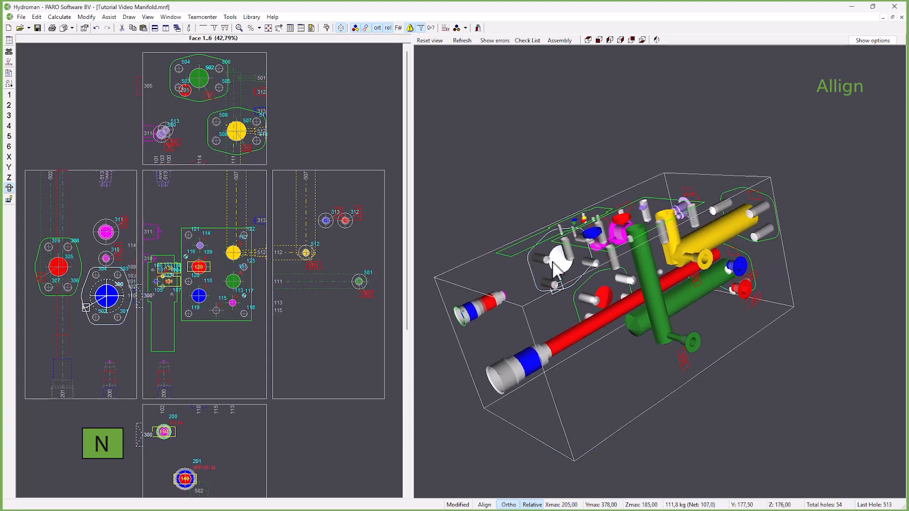
{"action": "left_click", "coordinate": [735, 269]}
{"action": "key", "text": "n"}
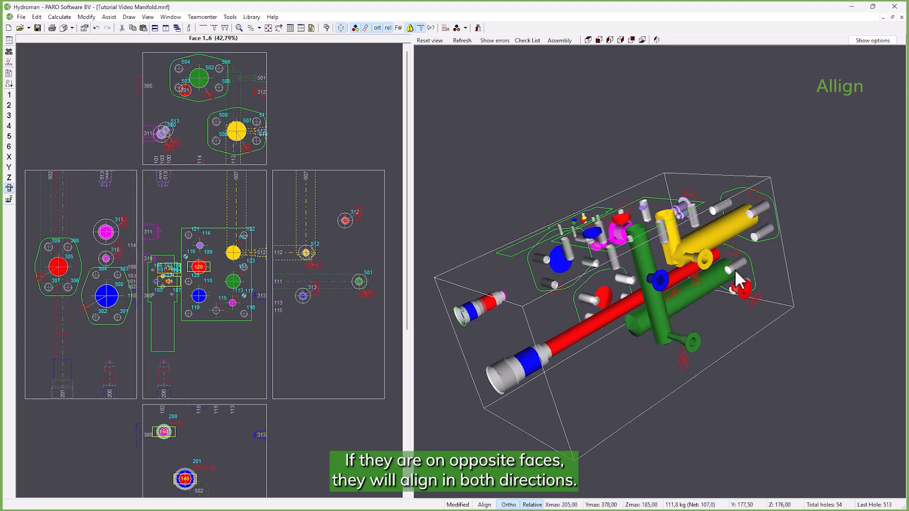
- Align port A hole 502 with port B hole 507 using offset X 0,00 and offset Z 85
{"action": "middle_click_drag", "start_coordinate": [735, 269], "coordinate": [640, 332]}
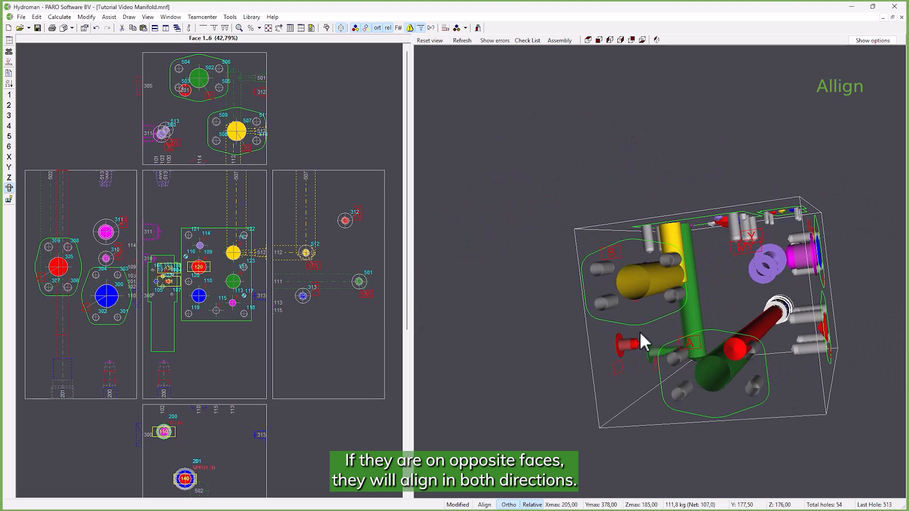
{"action": "left_click", "coordinate": [642, 309]}
{"action": "left_click", "coordinate": [714, 382]}
{"action": "key", "text": "n"}
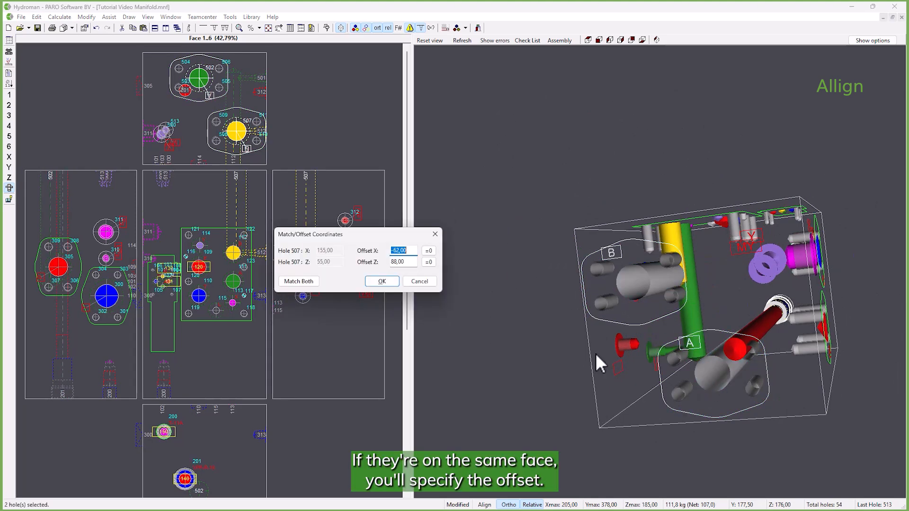
{"action": "left_click_drag", "start_coordinate": [407, 242], "coordinate": [479, 261]}
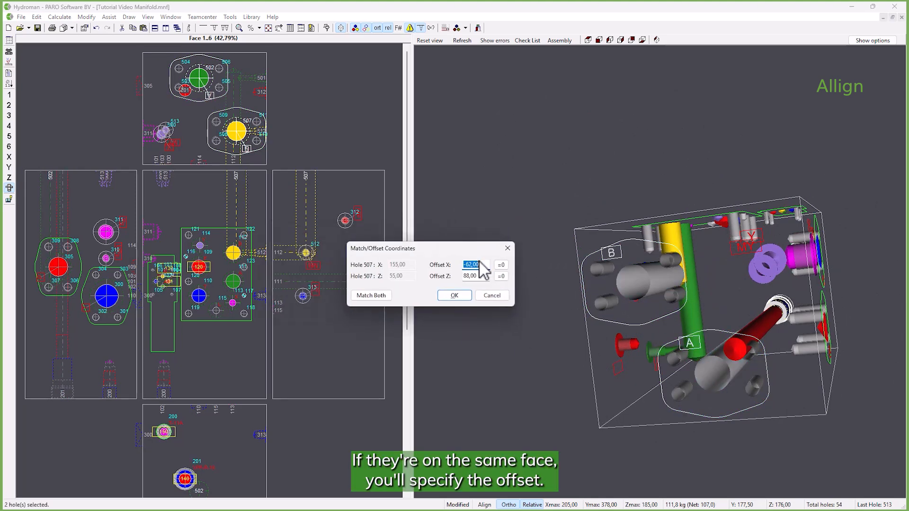
{"action": "left_click", "coordinate": [452, 296]}
- Align hole 501 with hole 512 in the Y direction only, using hole 512 as the reference
{"action": "middle_click_drag", "start_coordinate": [630, 283], "coordinate": [732, 314]}
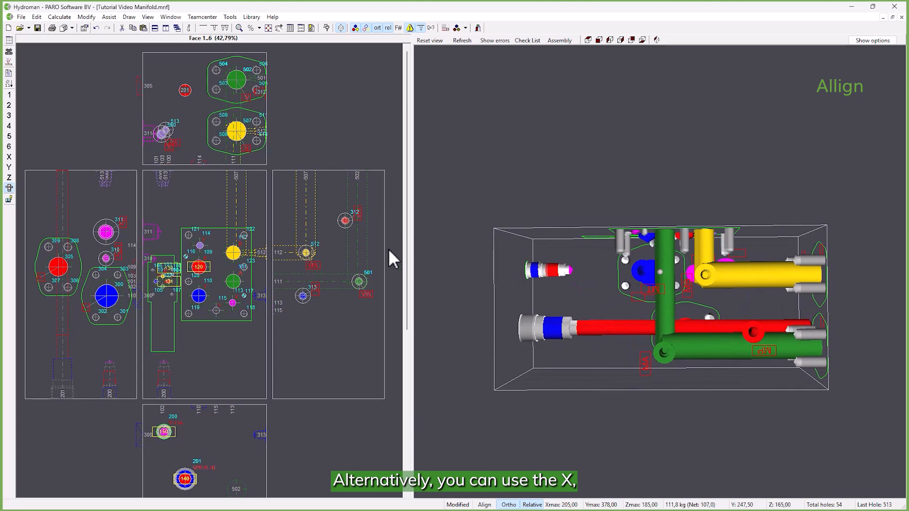
{"action": "left_click", "coordinate": [706, 281]}
{"action": "middle_click_drag", "start_coordinate": [705, 281], "coordinate": [695, 316]}
{"action": "left_click", "coordinate": [673, 356]}
{"action": "key", "text": "y"}
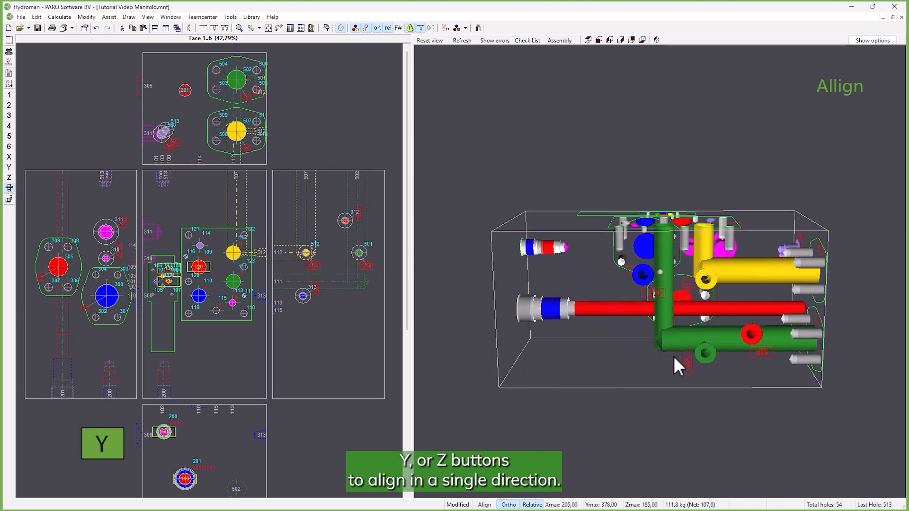
- Align cavity hole 201 with hole 109 in the X direction, using hole 109 as the reference
{"action": "middle_click_drag", "start_coordinate": [674, 356], "coordinate": [593, 247]}
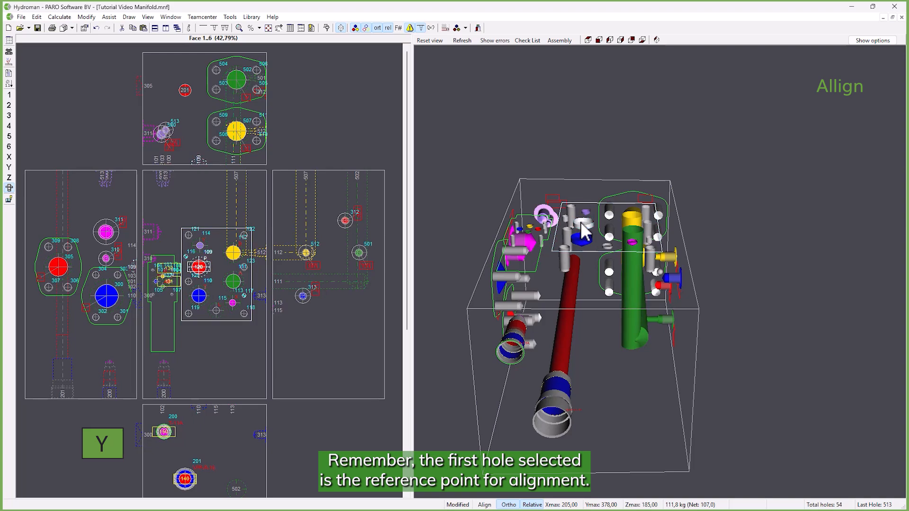
{"action": "left_click", "coordinate": [570, 306]}
{"action": "key", "text": "x"}
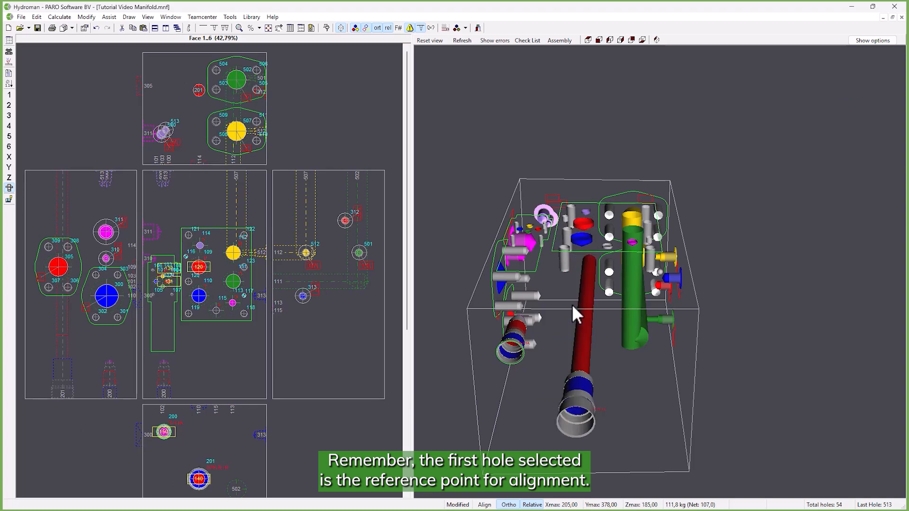
- Connect holes 305 and 201 fully in the Z=130,00 cross-section by changing the depths of both
{"action": "middle_click_drag", "start_coordinate": [598, 311], "coordinate": [661, 302]}
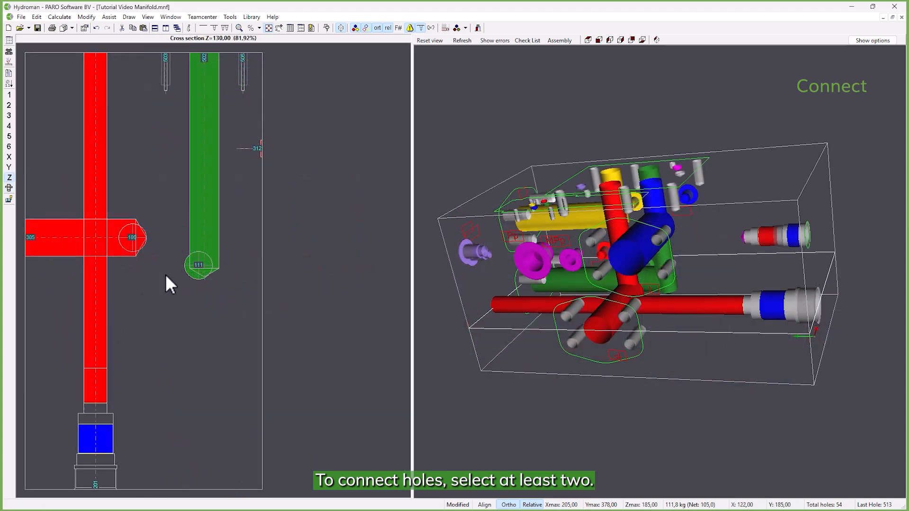
{"action": "left_click", "coordinate": [58, 224]}
{"action": "left_click", "coordinate": [104, 269], "text": "ctrl"}
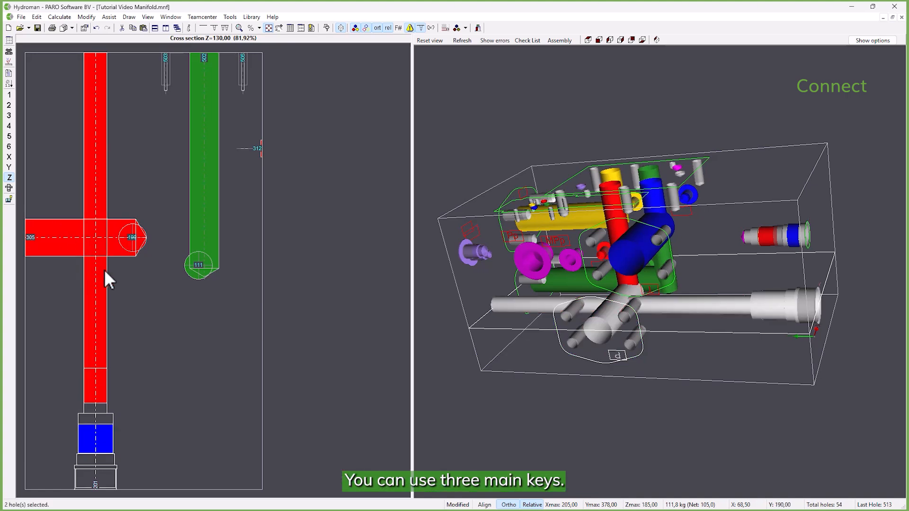
{"action": "key", "text": "c"}
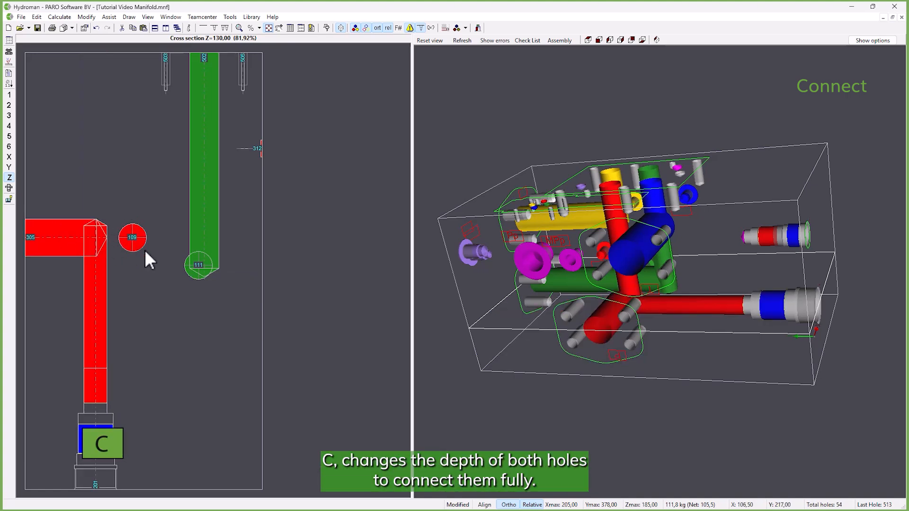
- Trim the depth of hole 201 to hole 305 in the Z=130,00 cross-section, keeping hole 305 as the reference
{"action": "middle_click_drag", "start_coordinate": [527, 265], "coordinate": [678, 268]}
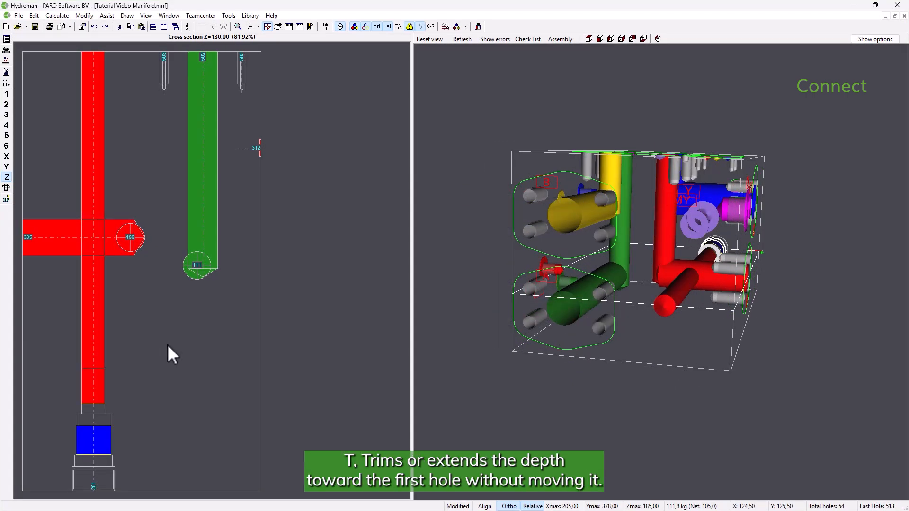
{"action": "left_click", "coordinate": [85, 260]}
{"action": "left_click", "coordinate": [89, 272], "text": "ctrl"}
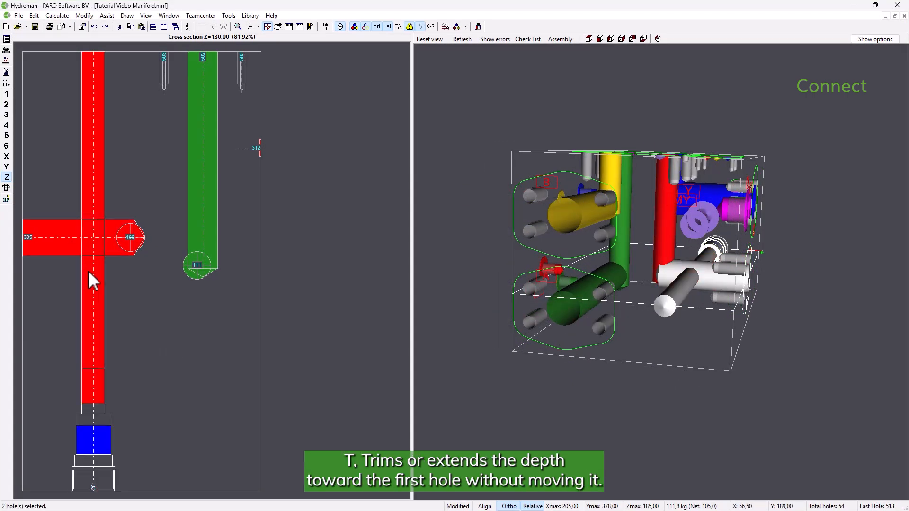
{"action": "key", "text": "t"}
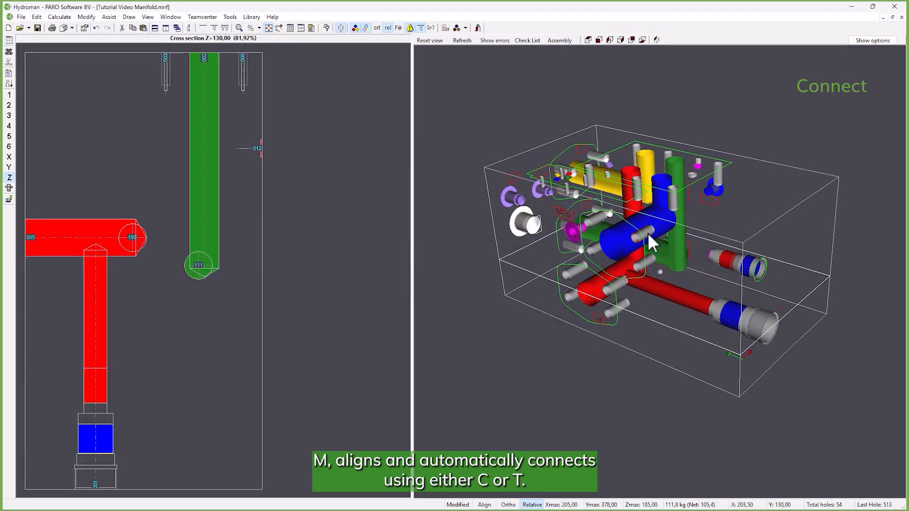
- Align port hole 311 with cavity hole 200 and connect the two automatically
{"action": "left_click", "coordinate": [726, 260]}
{"action": "key", "text": "m"}
{"action": "middle_click_drag", "start_coordinate": [705, 260], "coordinate": [684, 243]}
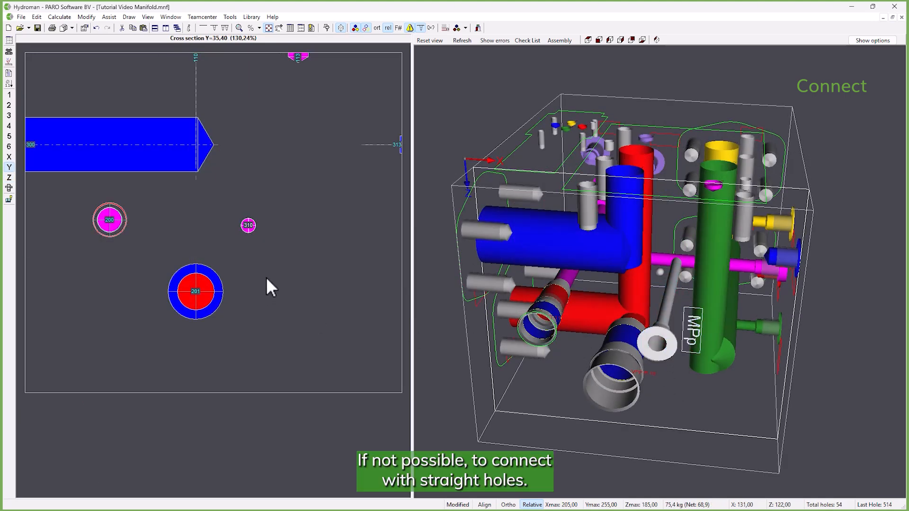
- Connect hole 113 to hole 310 with an angled drilling of 15° and a diameter of 11
{"action": "left_click", "coordinate": [711, 189]}
{"action": "left_click", "coordinate": [480, 275]}
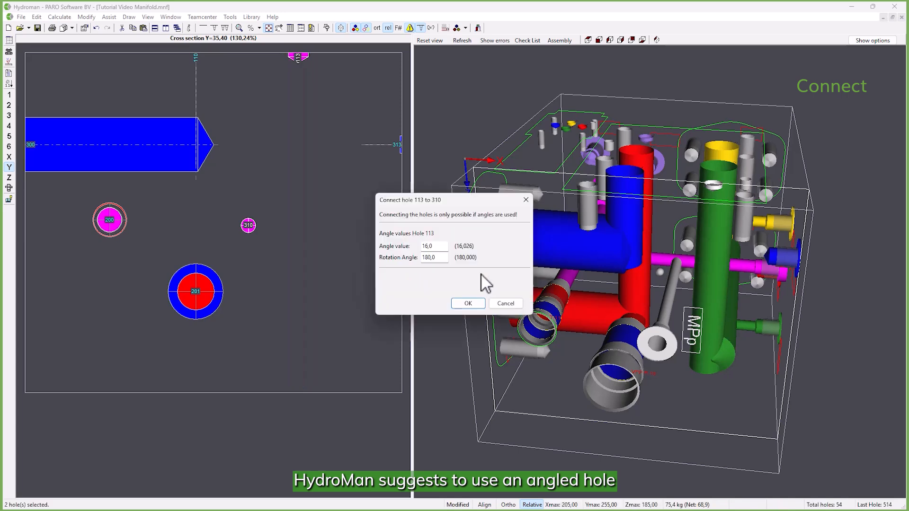
{"action": "type", "text": "15"}
{"action": "left_click", "coordinate": [461, 304]}
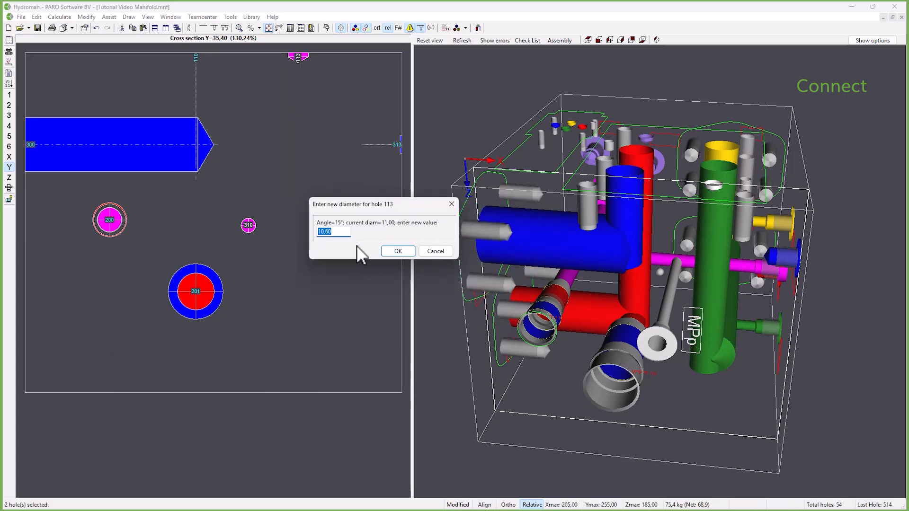
{"action": "type", "text": "11"}
{"action": "key", "text": "Return"}
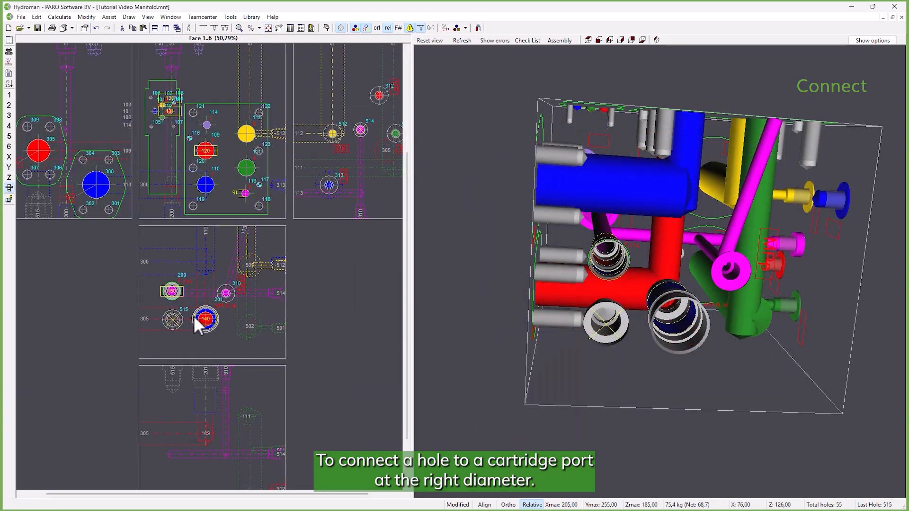
- Align hole 515 with cartridge hole 200 in X and open the cross-section at X=46,00
{"action": "left_click", "coordinate": [172, 291]}
{"action": "left_click", "coordinate": [174, 321]}
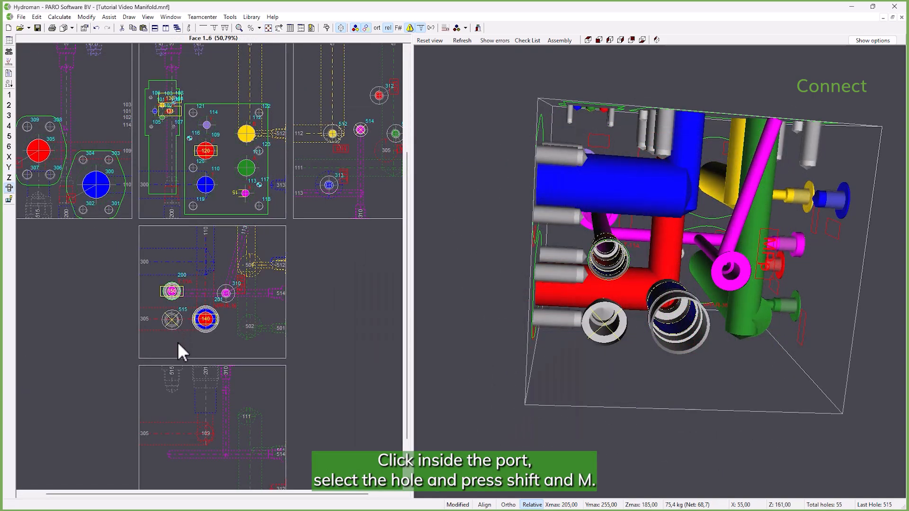
{"action": "key", "text": "x"}
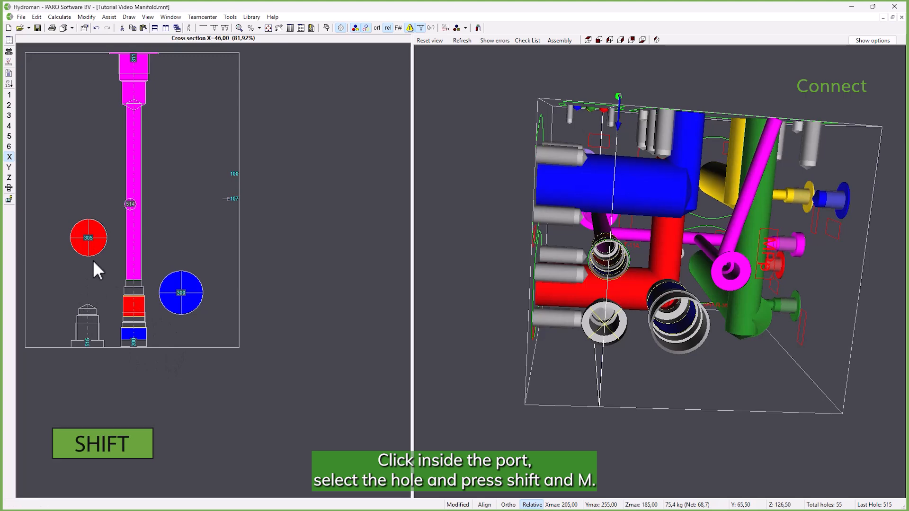
- Connect hole 515 to hole 305 in the X=46,00 cross-section, moving it into line automatically
{"action": "key", "text": "shift+m"}
{"action": "left_click", "coordinate": [109, 286]}
{"action": "scroll", "coordinate": [71, 327], "scroll_direction": "up", "scroll_amount": 3}
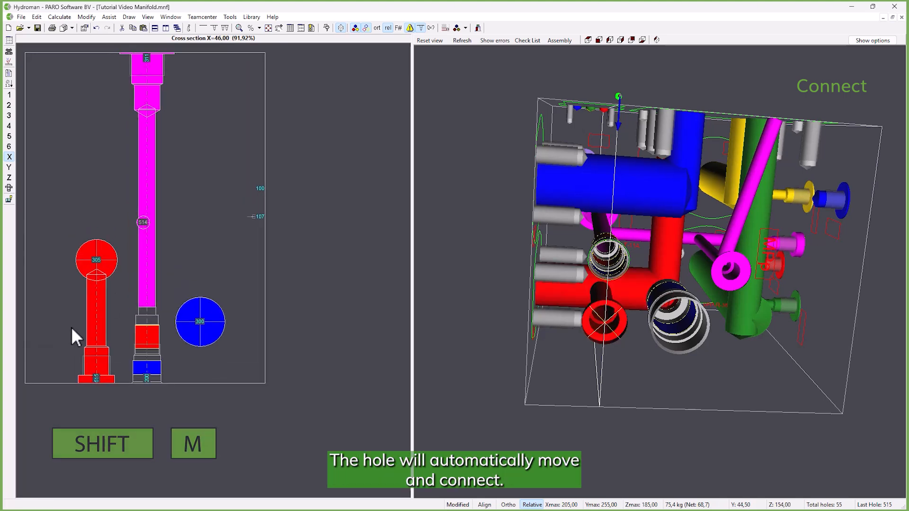
- Try to set the depth of blue hole 110 to 170 in the X=92,80 cross-section
{"action": "left_click", "coordinate": [118, 400]}
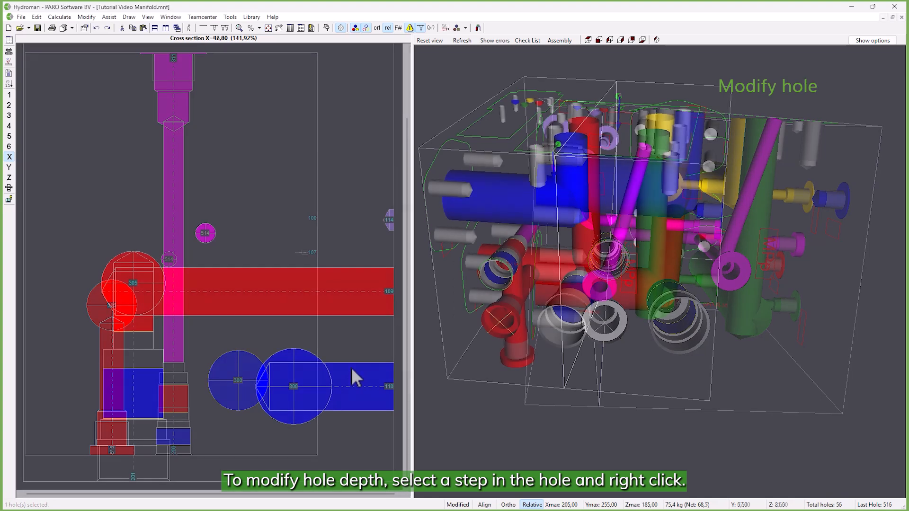
{"action": "left_click", "coordinate": [351, 367]}
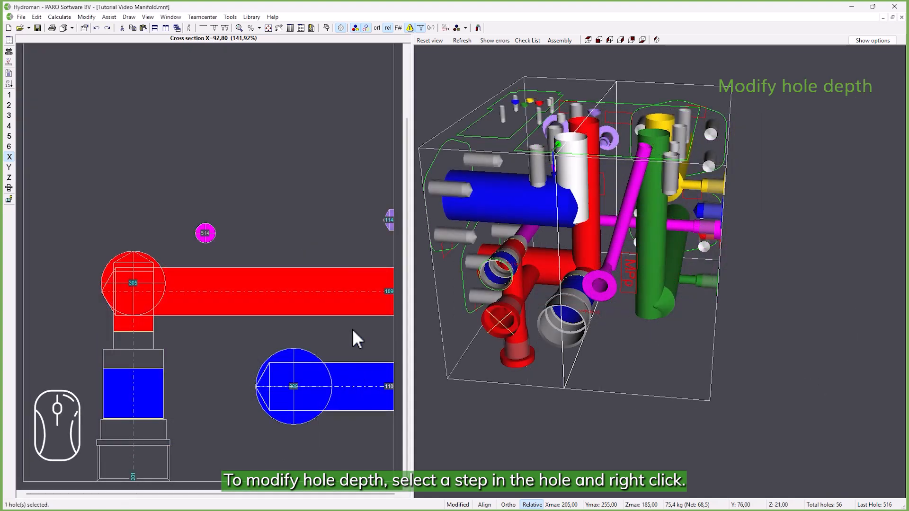
{"action": "right_click", "coordinate": [352, 332]}
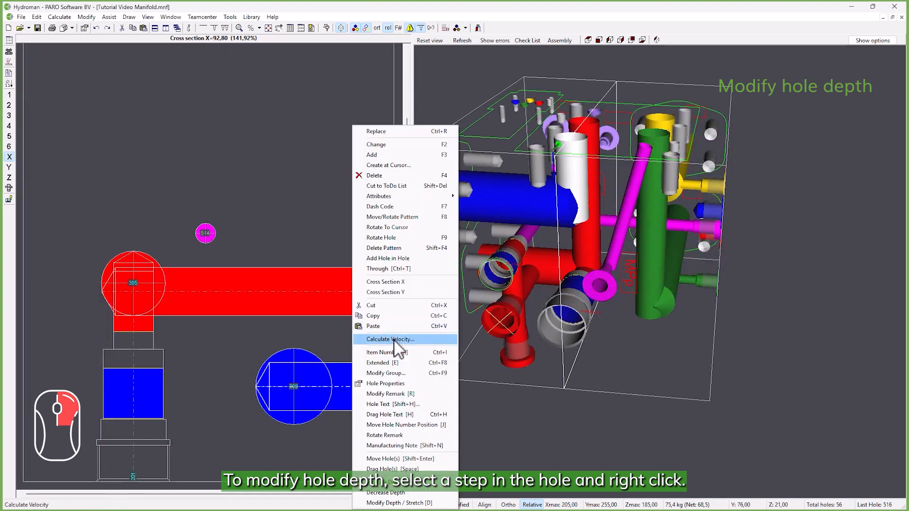
{"action": "left_click", "coordinate": [399, 503]}
{"action": "type", "text": "170"}
{"action": "key", "text": "Return"}
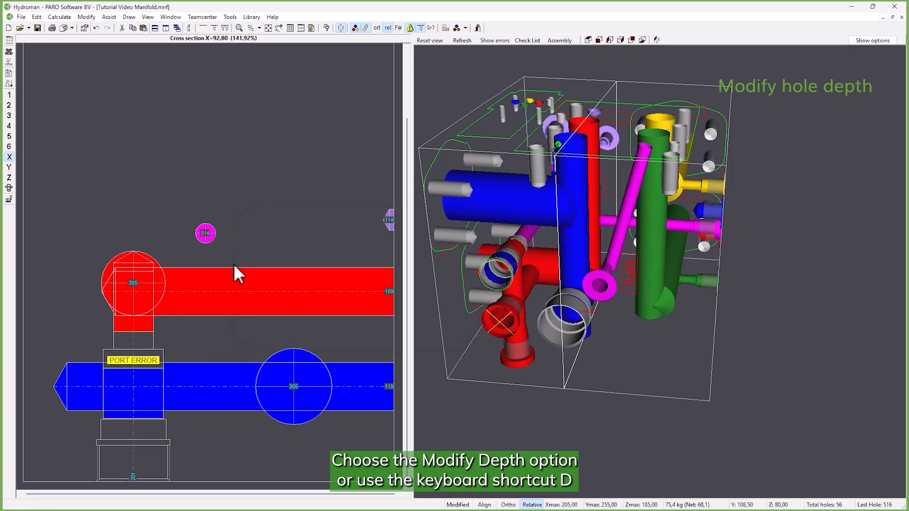
- Extend blue hole 110 in small depth increments so that it crosses cartridge cavity 201
{"action": "key", "text": "d"}
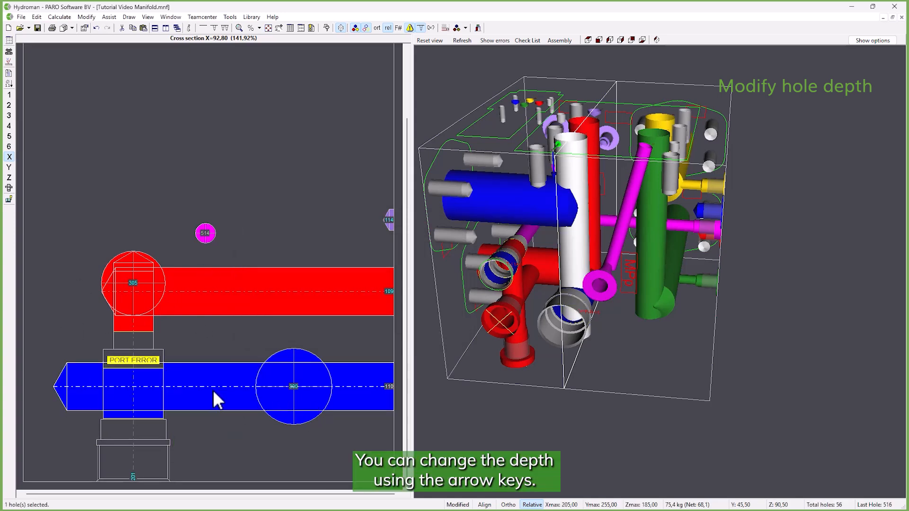
{"action": "key", "text": "Right"}
{"action": "key", "text": "Right"}
{"action": "key", "text": "Right"}
{"action": "key", "text": "Right"}
{"action": "key", "text": "Right"}
{"action": "key", "text": "Right"}
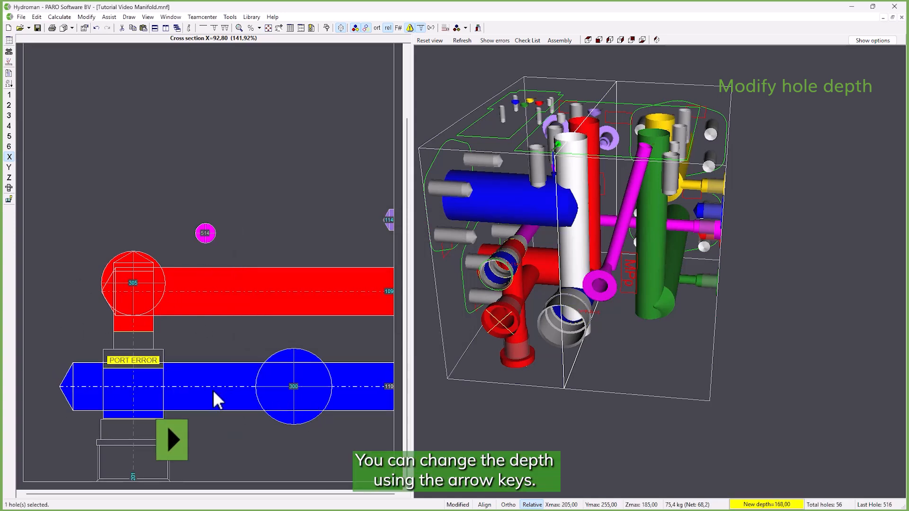
{"action": "key", "text": "Right"}
{"action": "key", "text": "Right"}
{"action": "key", "text": "Right"}
{"action": "key", "text": "Right"}
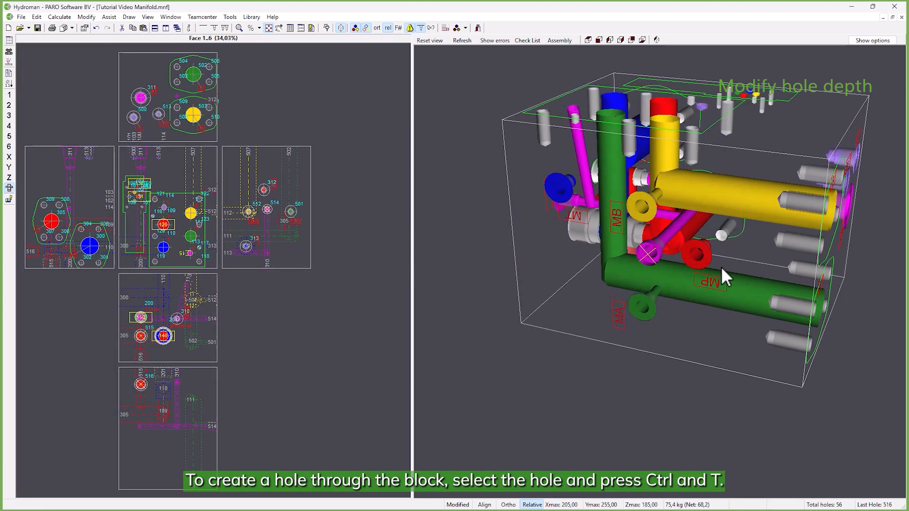
- Make the MP port hole 312 run completely through the block
{"action": "left_click", "coordinate": [700, 254]}
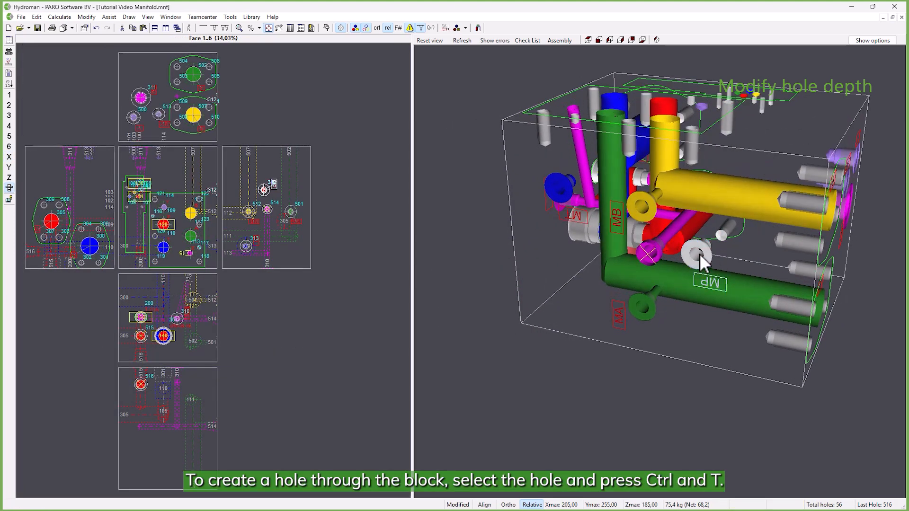
{"action": "key", "text": "ctrl+t"}
{"action": "middle_click_drag", "start_coordinate": [701, 255], "coordinate": [727, 240]}
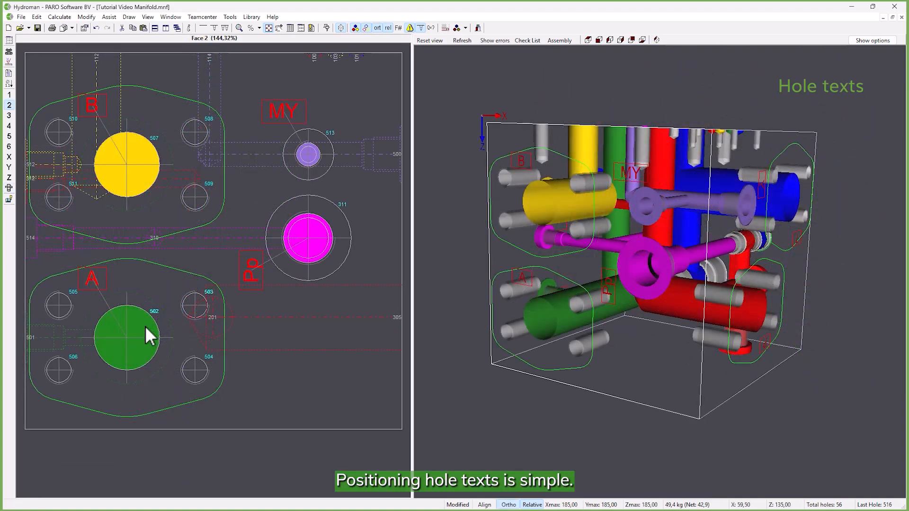
- Reposition the hole text B of hole 507 above mounting hole 508 on Face 2
{"action": "left_click", "coordinate": [137, 166]}
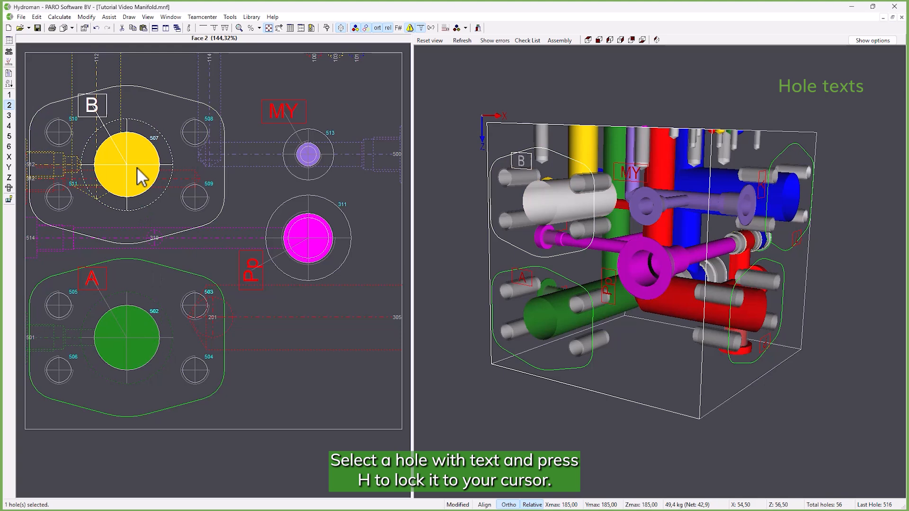
{"action": "key", "text": "h"}
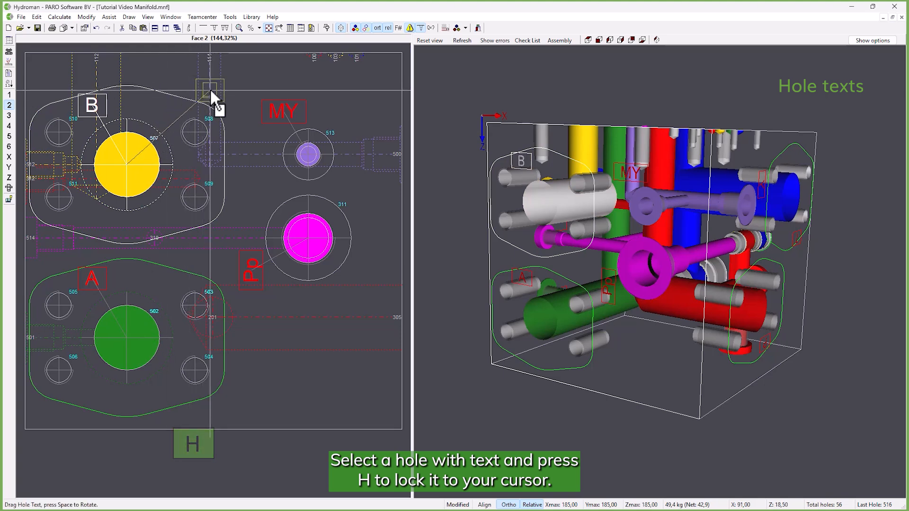
{"action": "left_click", "coordinate": [211, 91]}
- Rotate the Pp text of hole 311 by 90 degrees and place it to the upper right of the hole
{"action": "left_click", "coordinate": [304, 239]}
{"action": "key", "text": "h"}
{"action": "key", "text": "space"}
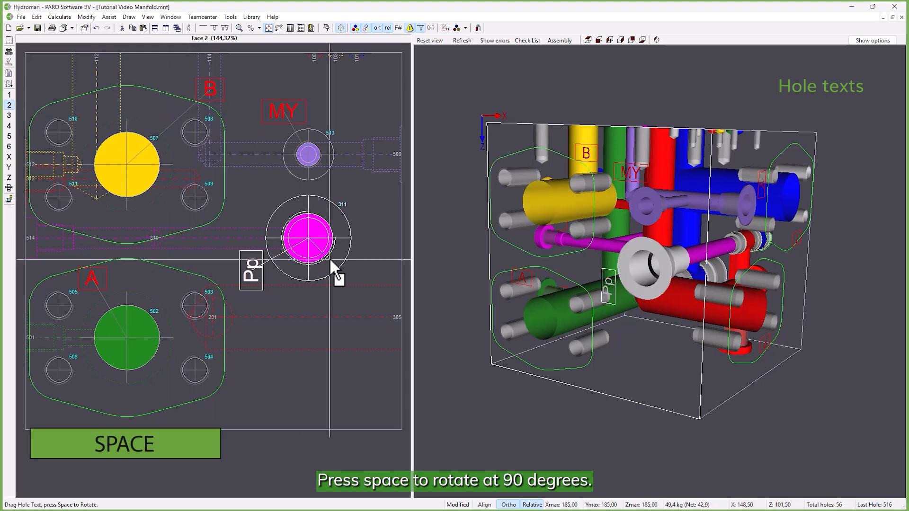
{"action": "left_click", "coordinate": [358, 197]}
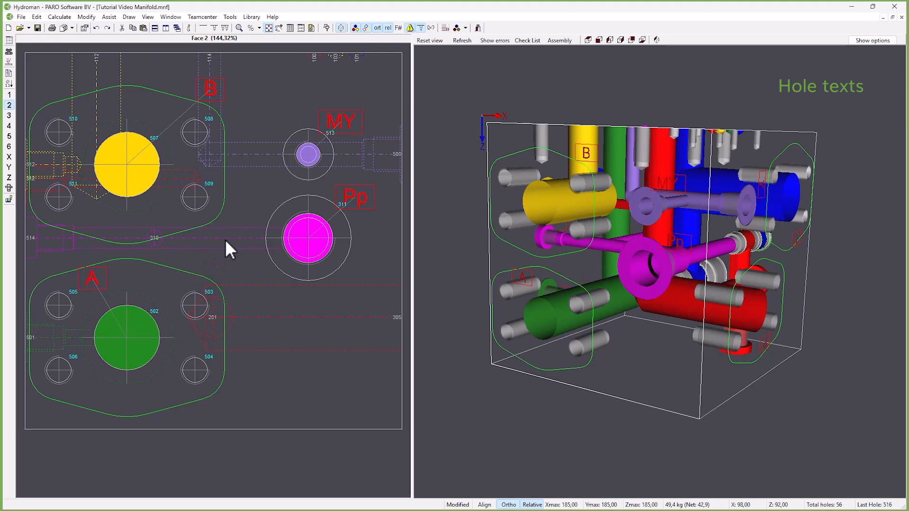
- Give the A text of hole 502 the same relative position as the B text of hole 507, and return to the all-faces view
{"action": "left_click", "coordinate": [146, 166]}
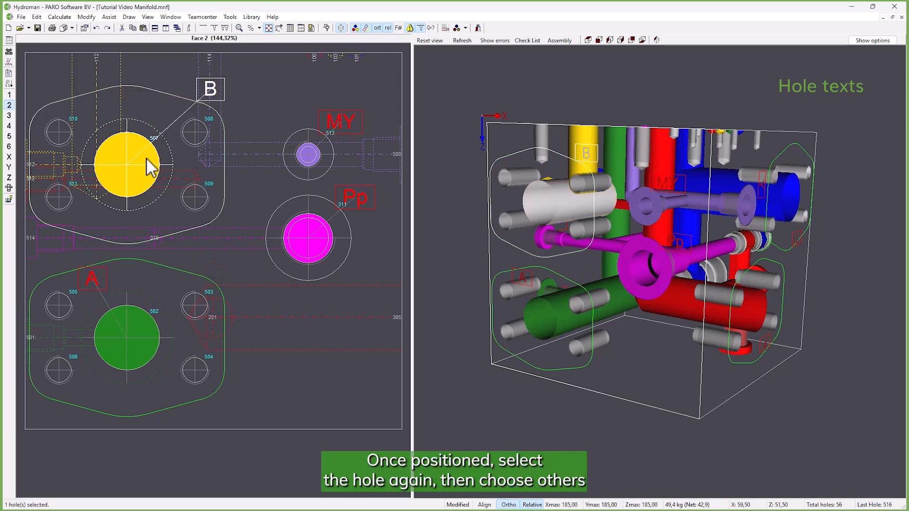
{"action": "left_click", "coordinate": [138, 330]}
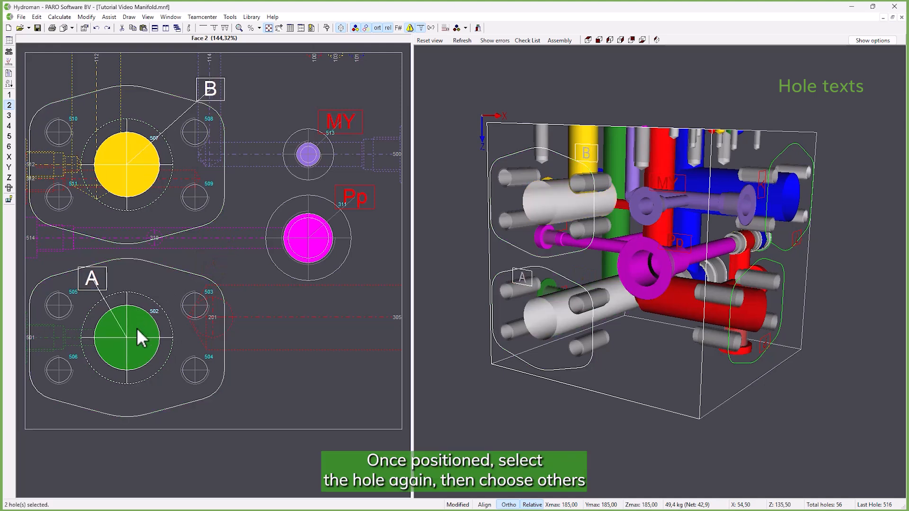
{"action": "key", "text": "q"}
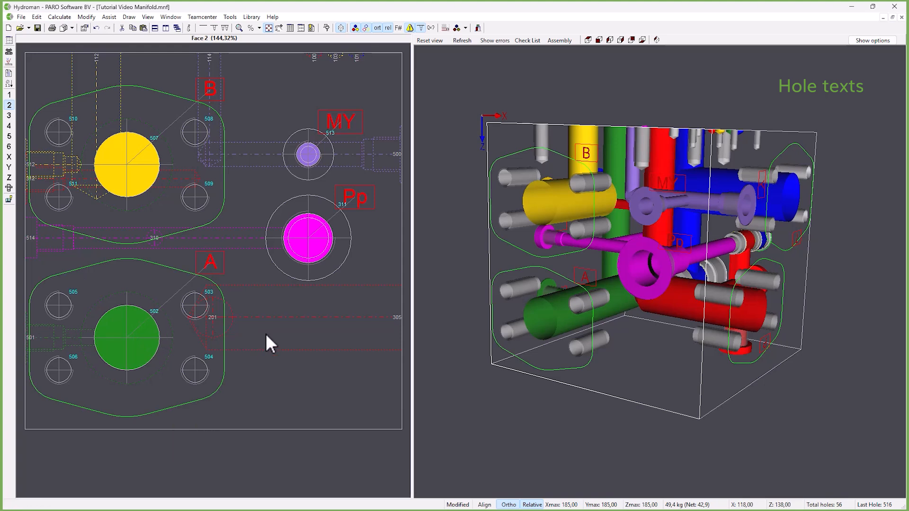
{"action": "key", "text": "0"}
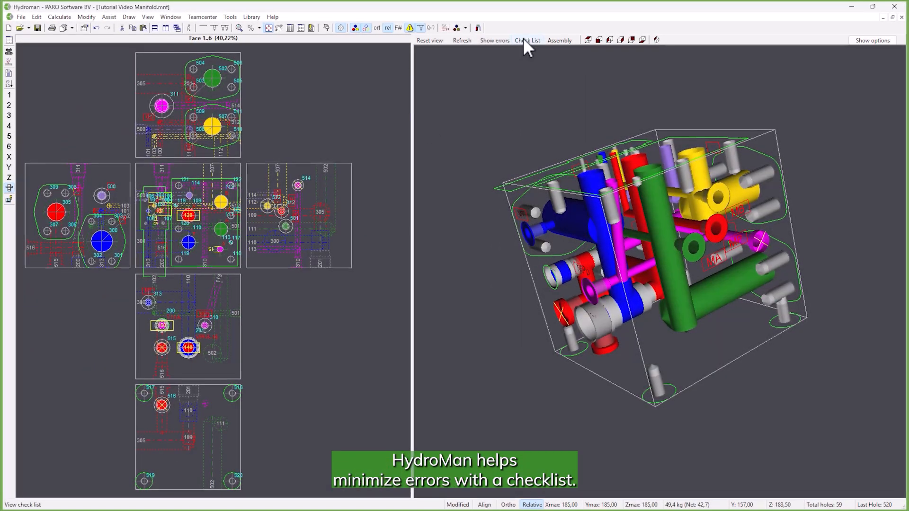
- Open the check list and place the outstanding BSP 1/4" MY port from the ToDo list on Face 2 below hole 311
{"action": "left_click", "coordinate": [525, 40]}
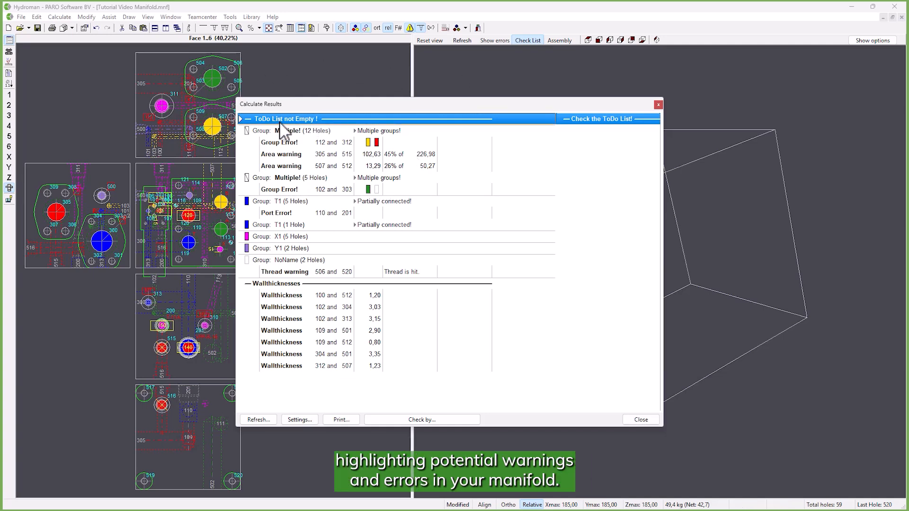
{"action": "left_click", "coordinate": [312, 28]}
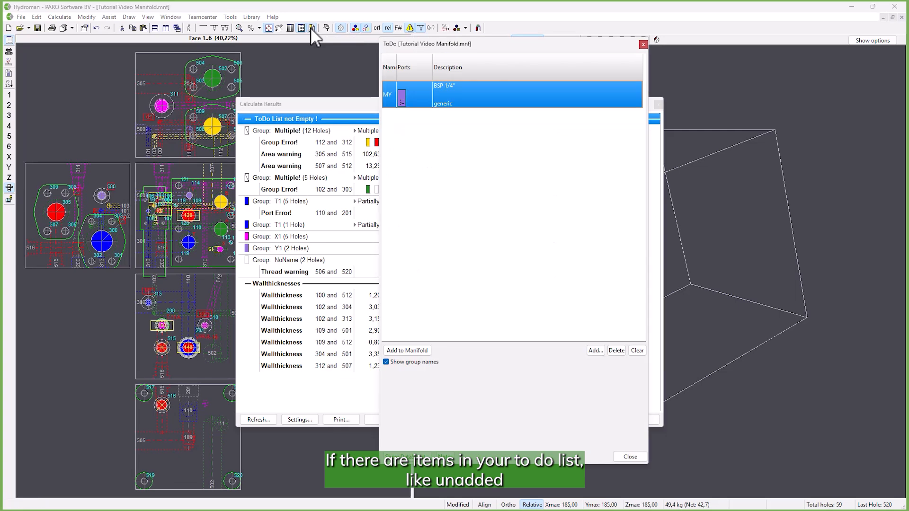
{"action": "left_click", "coordinate": [406, 90]}
{"action": "left_click_drag", "start_coordinate": [405, 85], "coordinate": [163, 129]}
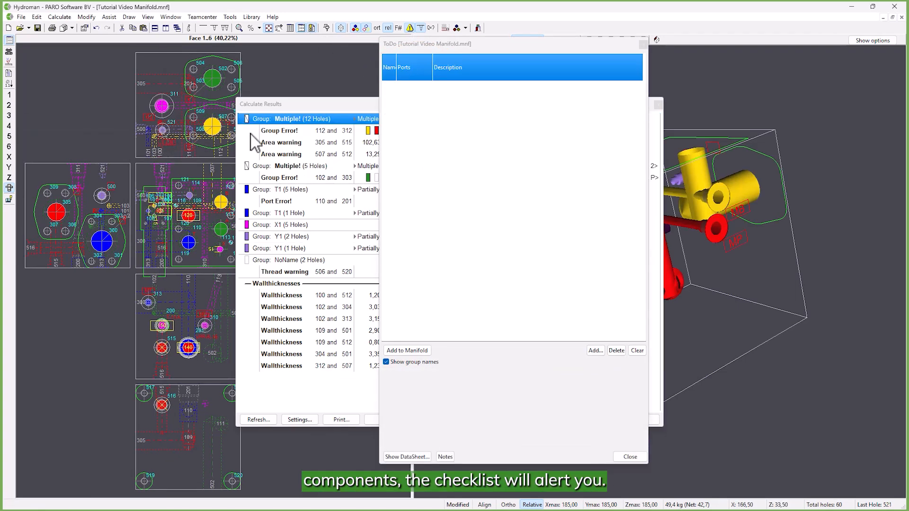
{"action": "left_click", "coordinate": [646, 43]}
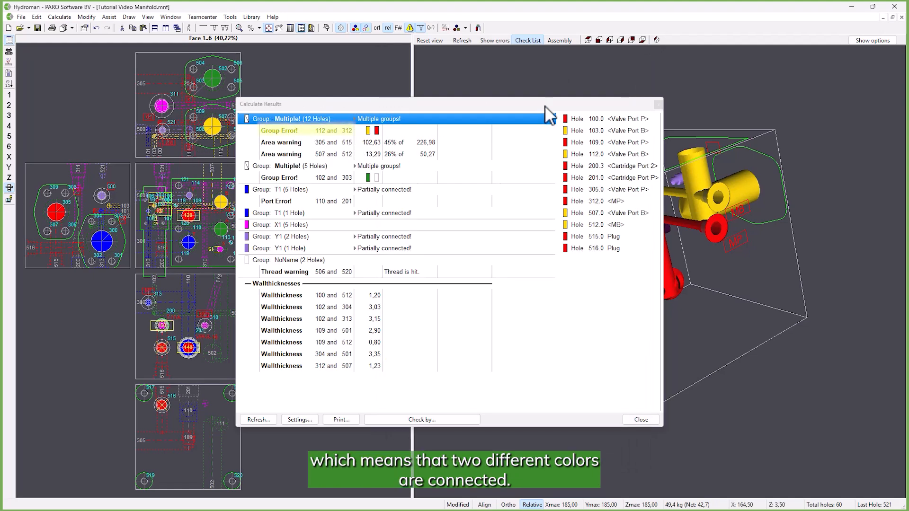
- Examine the area warning at hole 512, the 522/523 thread warning and the wall thickness between holes 100 and 512
{"action": "left_click_drag", "start_coordinate": [549, 105], "coordinate": [431, 105]}
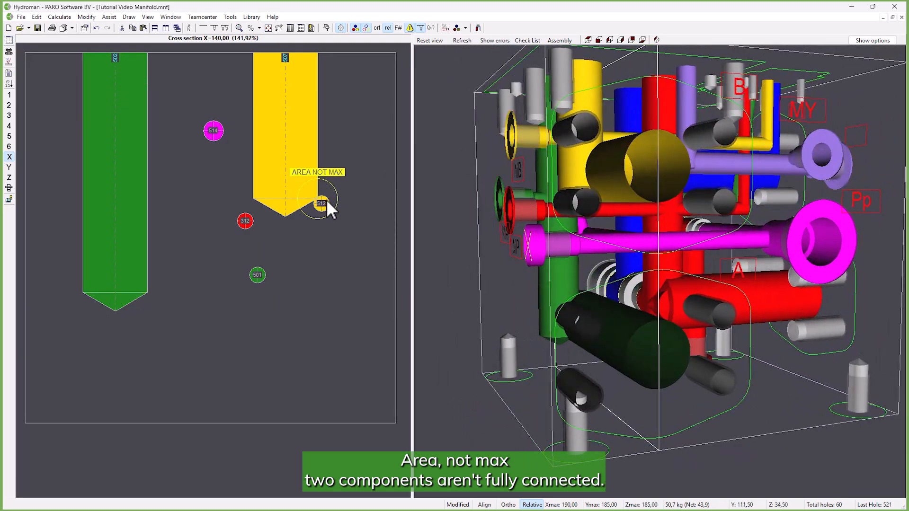
{"action": "left_click", "coordinate": [326, 200]}
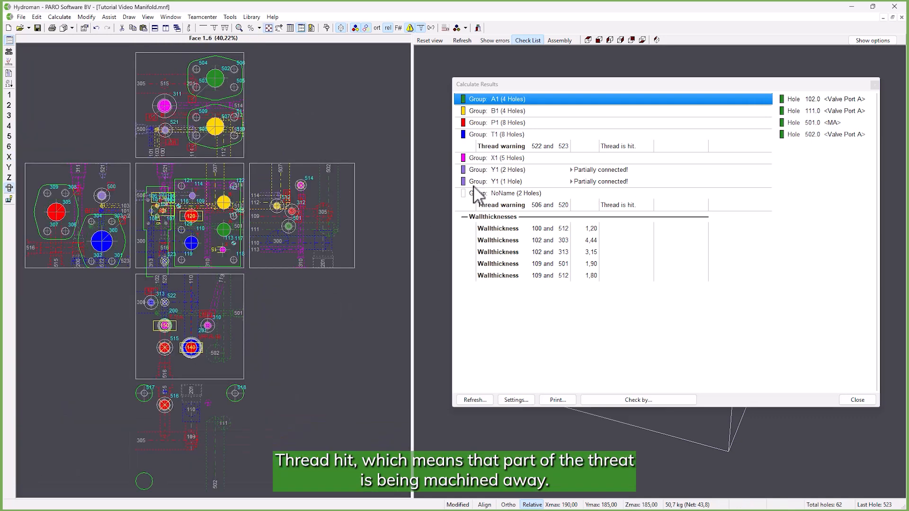
{"action": "left_click", "coordinate": [501, 146]}
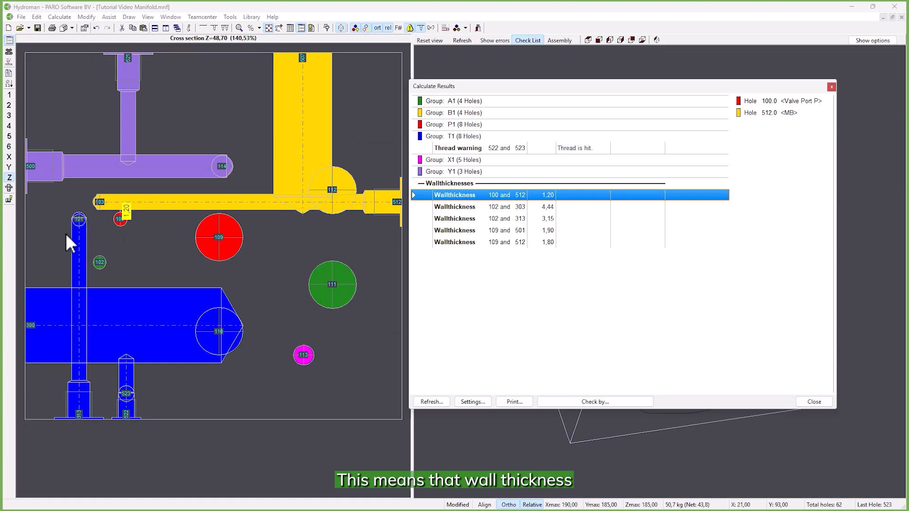
{"action": "scroll", "coordinate": [73, 239], "scroll_direction": "up", "scroll_amount": 1}
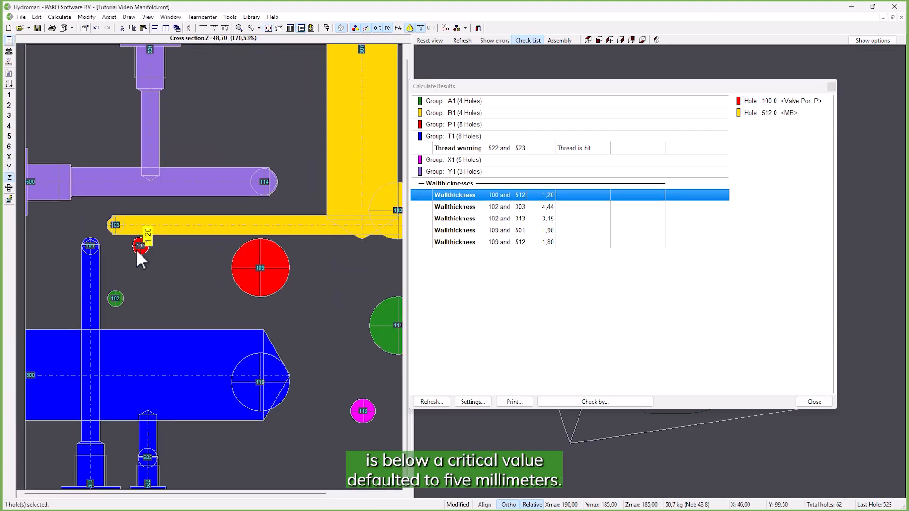
{"action": "mouse_move", "coordinate": [265, 245]}
{"action": "middle_mouse_down"}
{"action": "mouse_move", "coordinate": [212, 253]}
{"action": "mouse_move", "coordinate": [265, 254]}
{"action": "middle_mouse_up"}
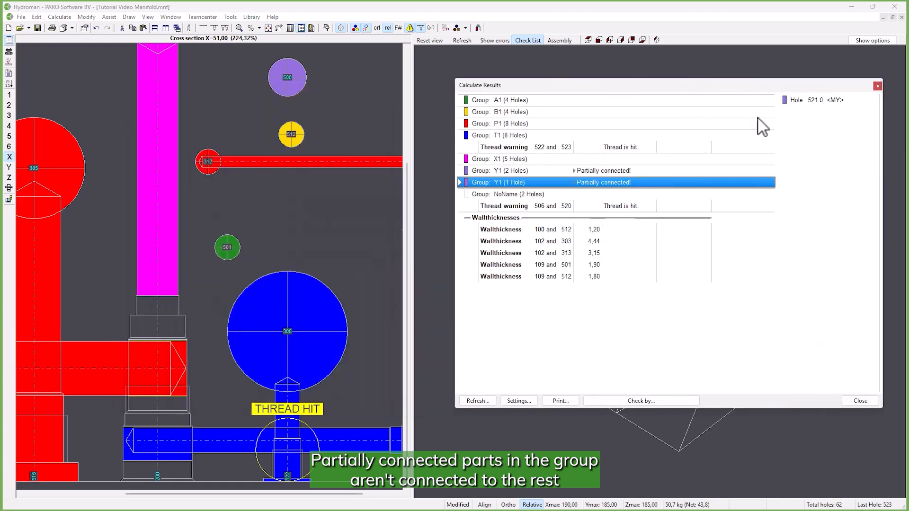
- Accept the thread warning between holes 522 and 523 in the check list on behalf of the selected reviewer
{"action": "left_click", "coordinate": [805, 101]}
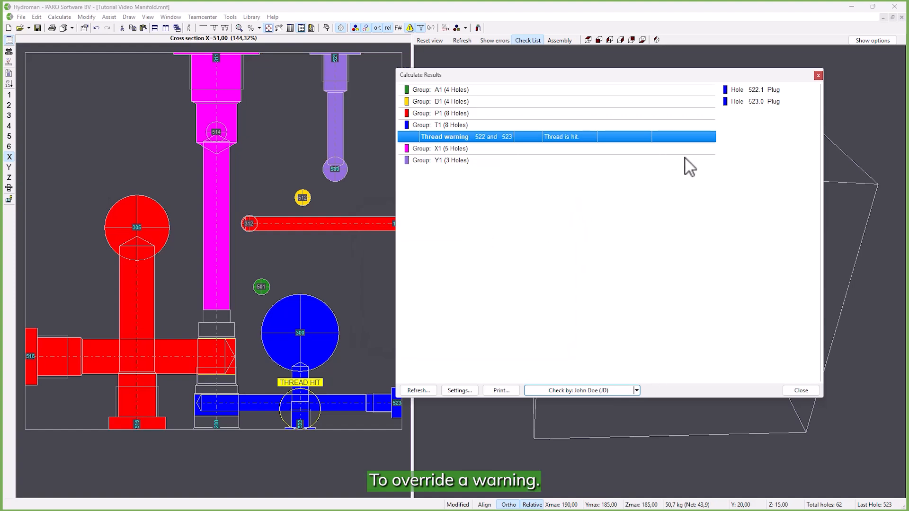
{"action": "right_click", "coordinate": [668, 136]}
{"action": "left_click", "coordinate": [701, 142]}
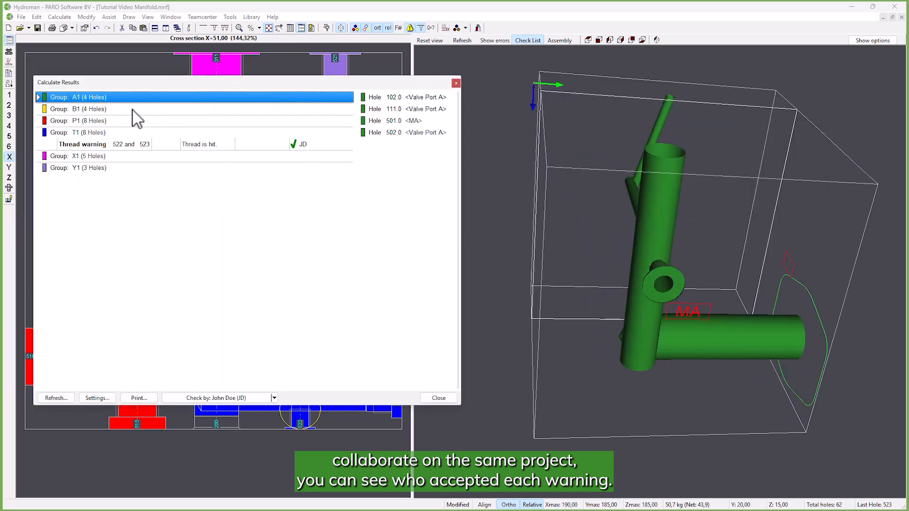
- Review hole groups B1, P1, T1, X1 and Y1 and the 522/523 thread warning in the 3D view
{"action": "left_click", "coordinate": [126, 109]}
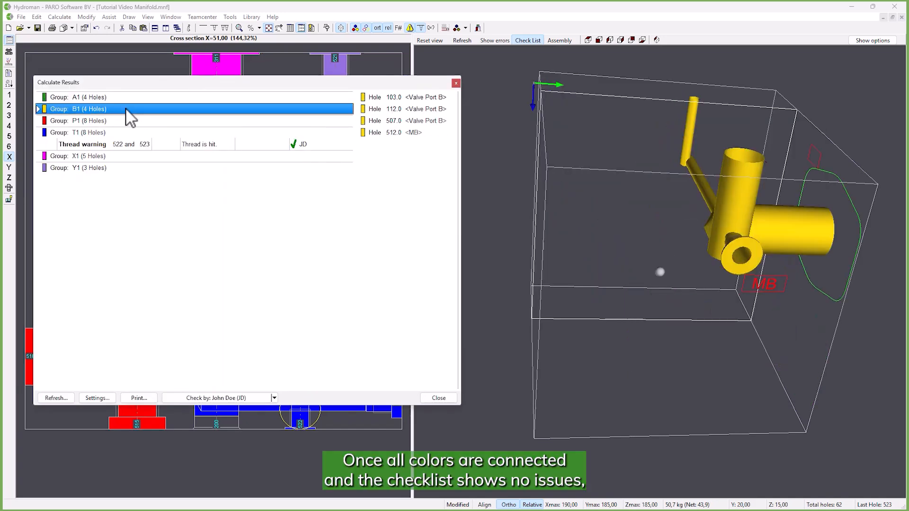
{"action": "left_click", "coordinate": [123, 121]}
{"action": "left_click", "coordinate": [122, 133]}
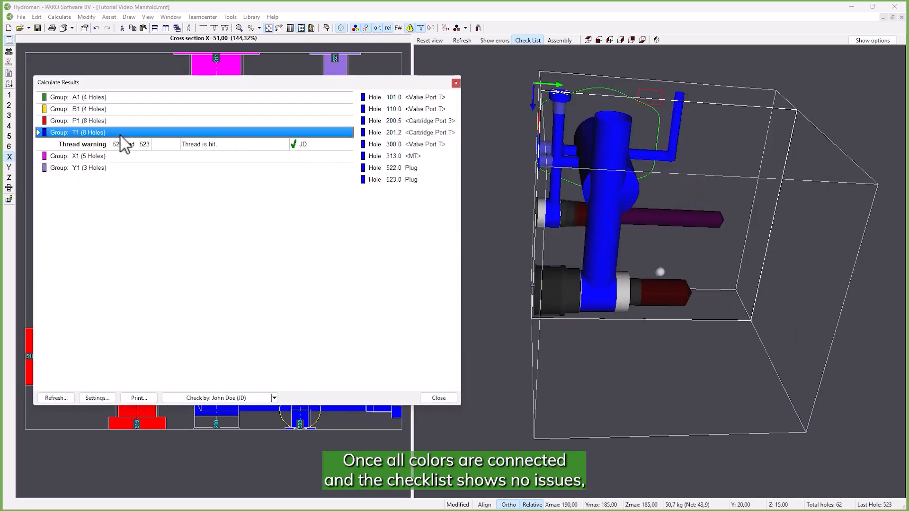
{"action": "left_click", "coordinate": [122, 145]}
{"action": "middle_click_drag", "start_coordinate": [685, 225], "coordinate": [726, 247]}
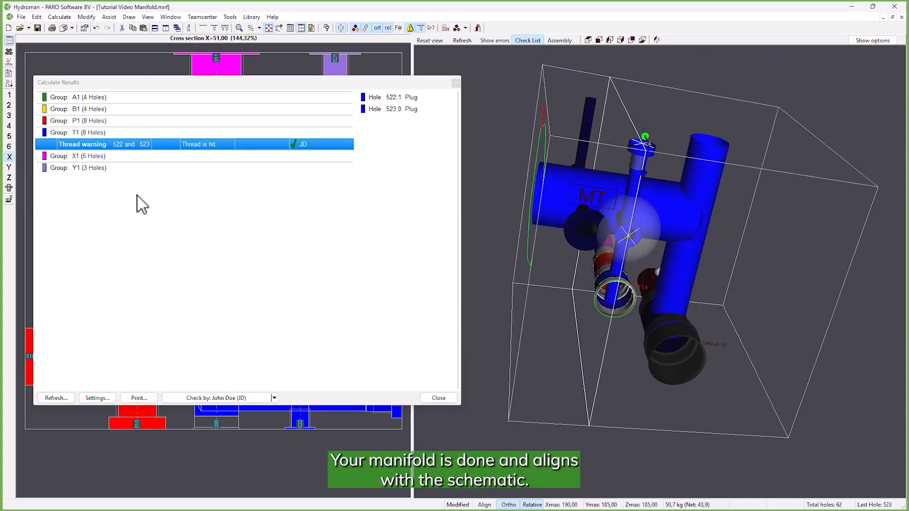
{"action": "left_click", "coordinate": [117, 157]}
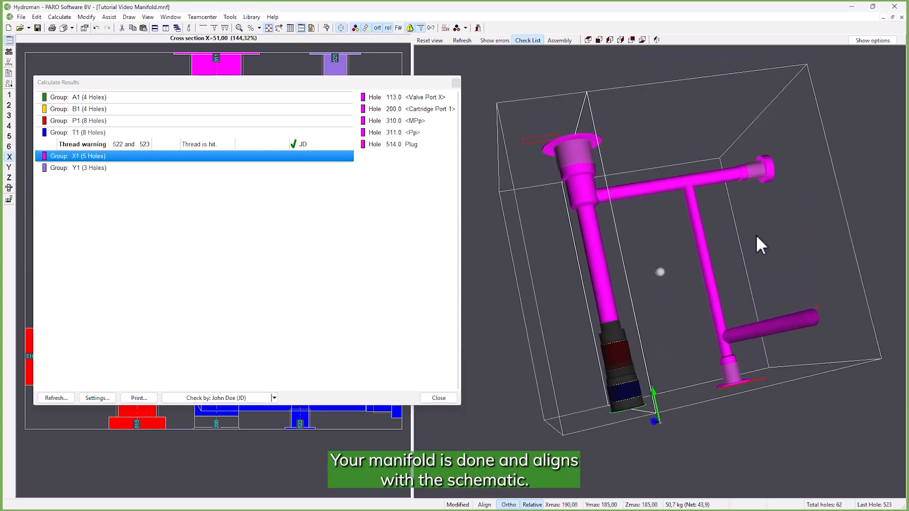
{"action": "left_click", "coordinate": [171, 169]}
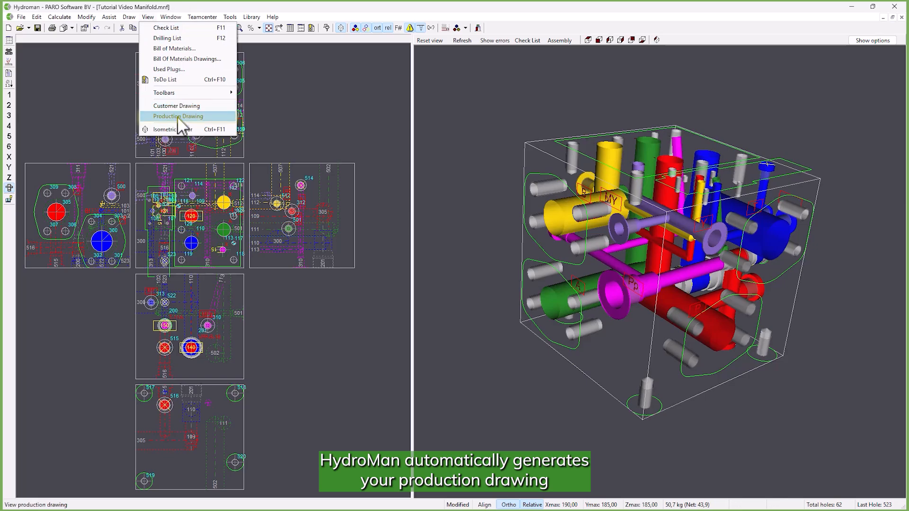
- Open the manifold's production drawing and look through its drilling list
{"action": "left_click", "coordinate": [179, 117]}
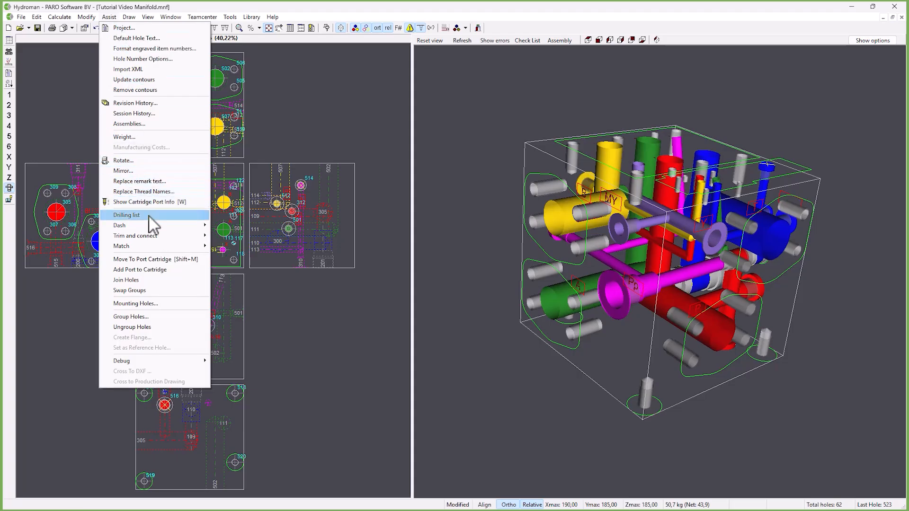
{"action": "mouse_move", "coordinate": [149, 216]}
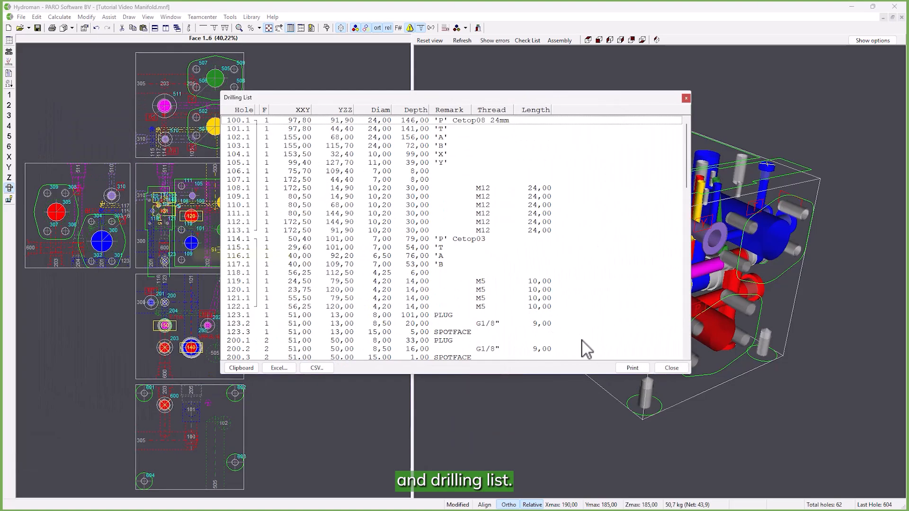
{"action": "scroll", "coordinate": [663, 271], "scroll_direction": "down", "scroll_amount": 10}
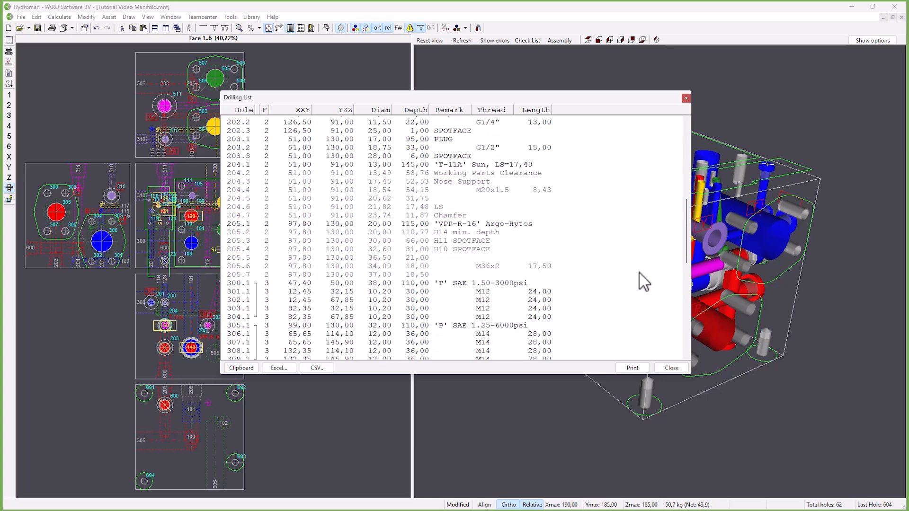